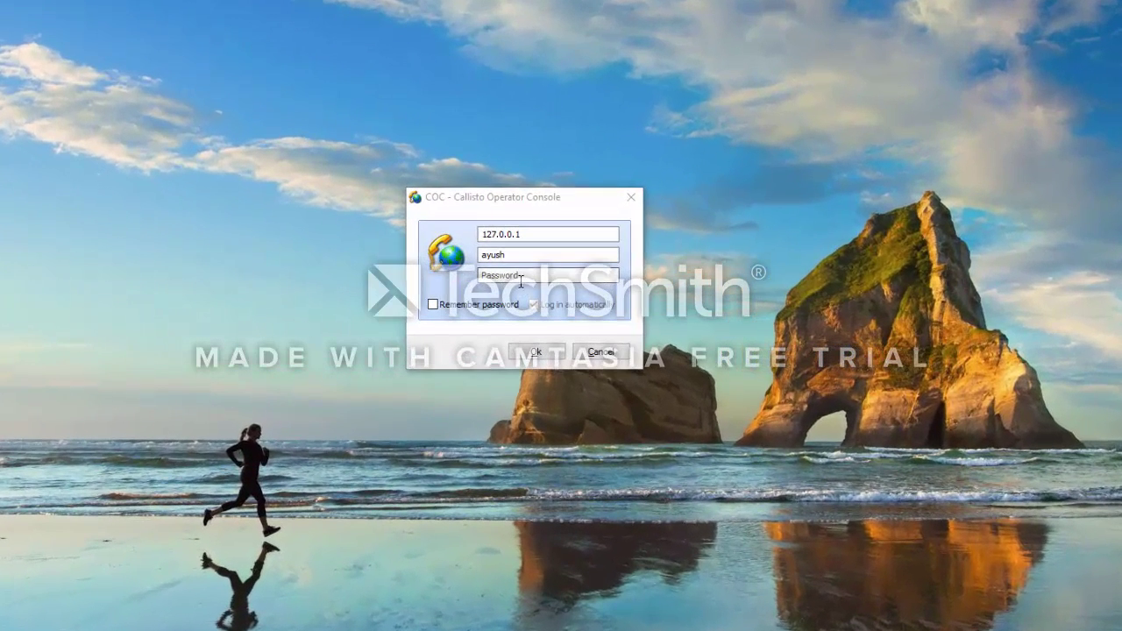
Enter the account password and log in to the operator console on server 127.0.0.1
{"action": "left_click", "coordinate": [523, 279]}
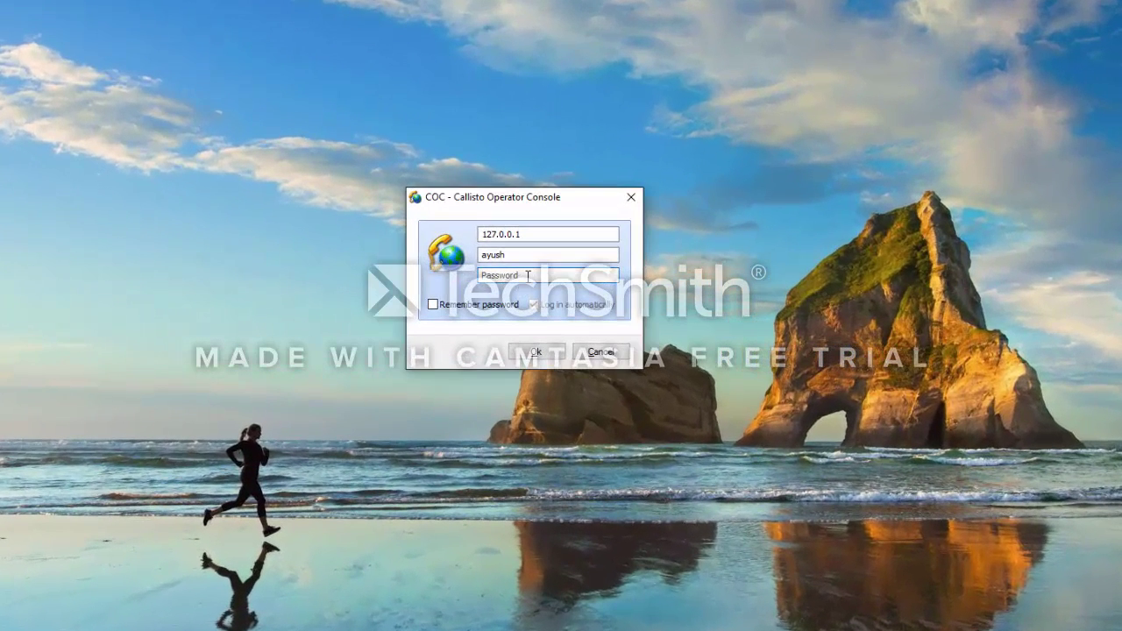
{"action": "key", "text": "Return"}
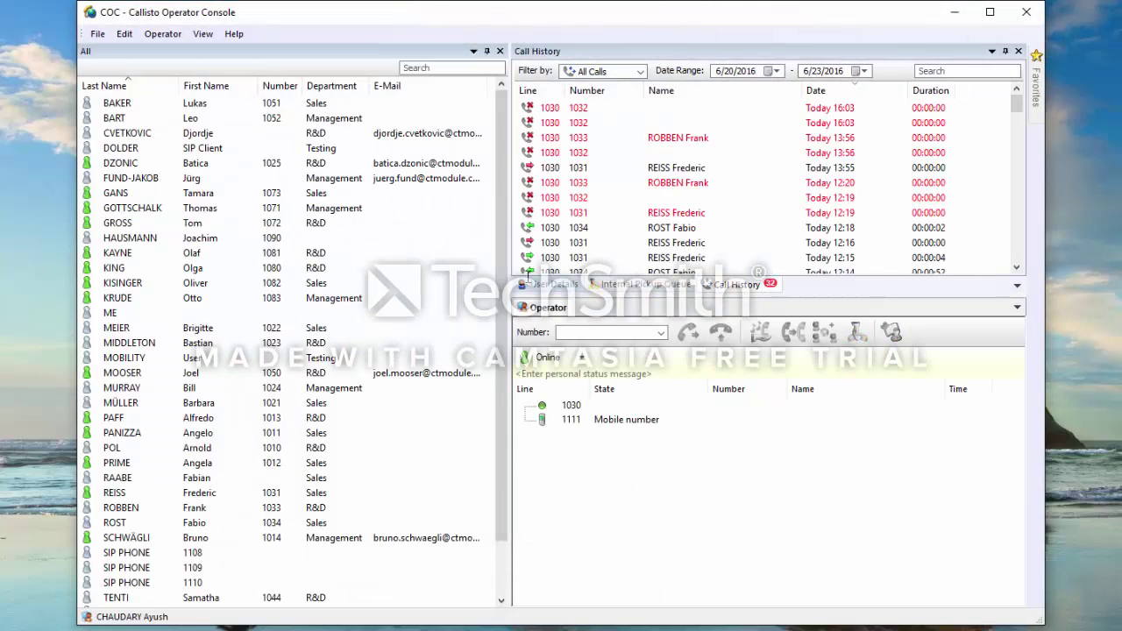
Examine the name, number, department and e-mail details of several users in the directory
{"action": "left_click", "coordinate": [140, 123]}
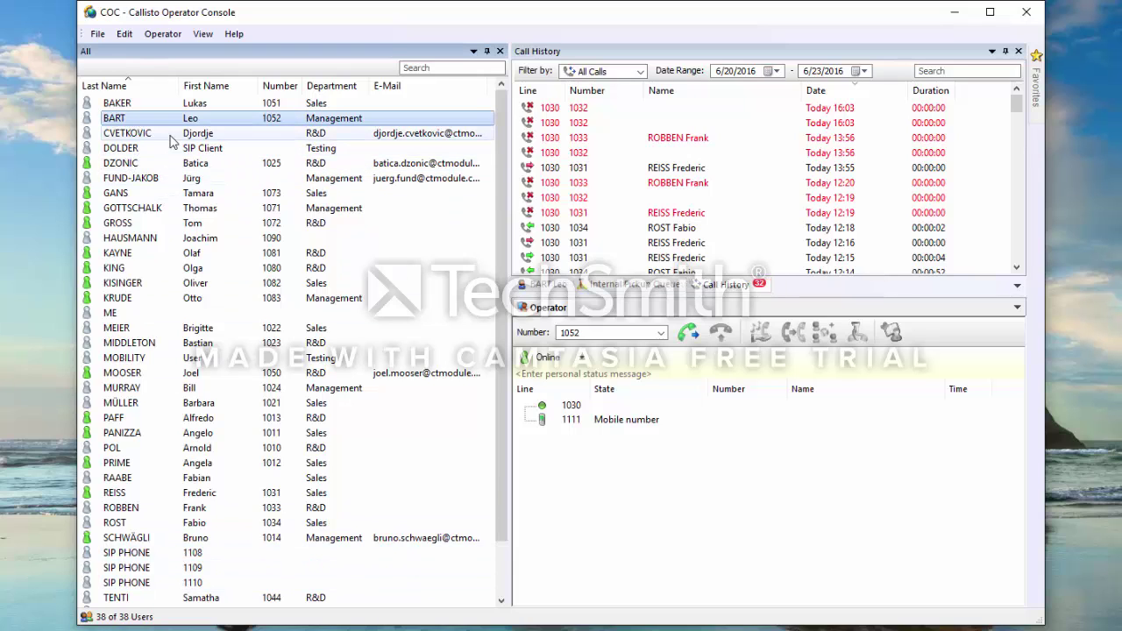
{"action": "left_click", "coordinate": [254, 193]}
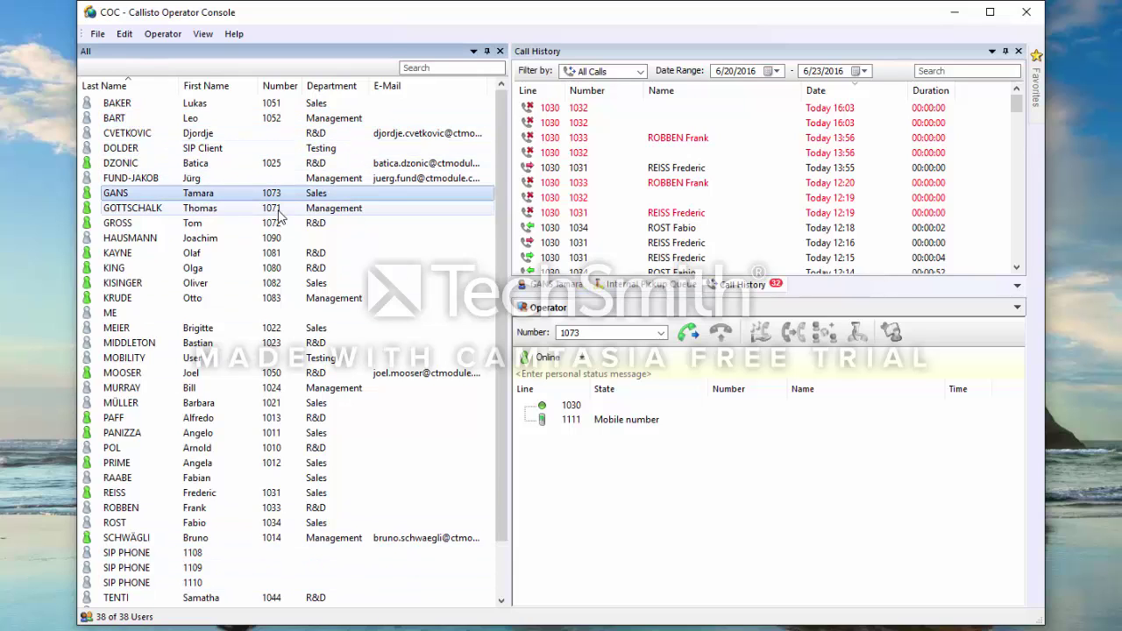
{"action": "left_click", "coordinate": [385, 163]}
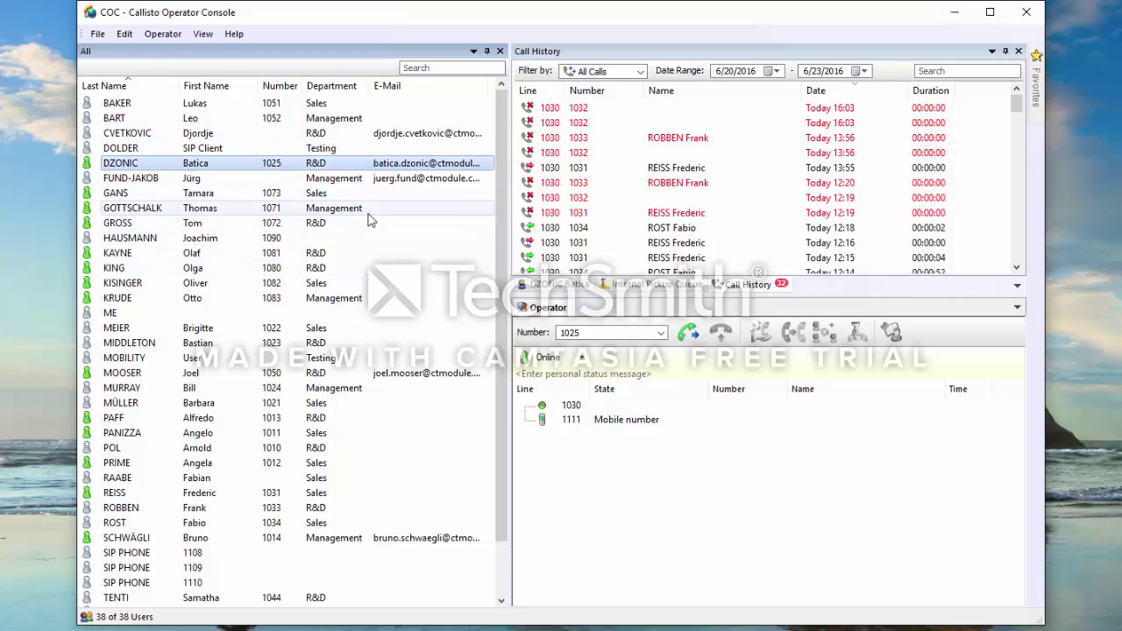
Go through the directory entries one by one from the top to examine each user's presence status
{"action": "left_click", "coordinate": [121, 106]}
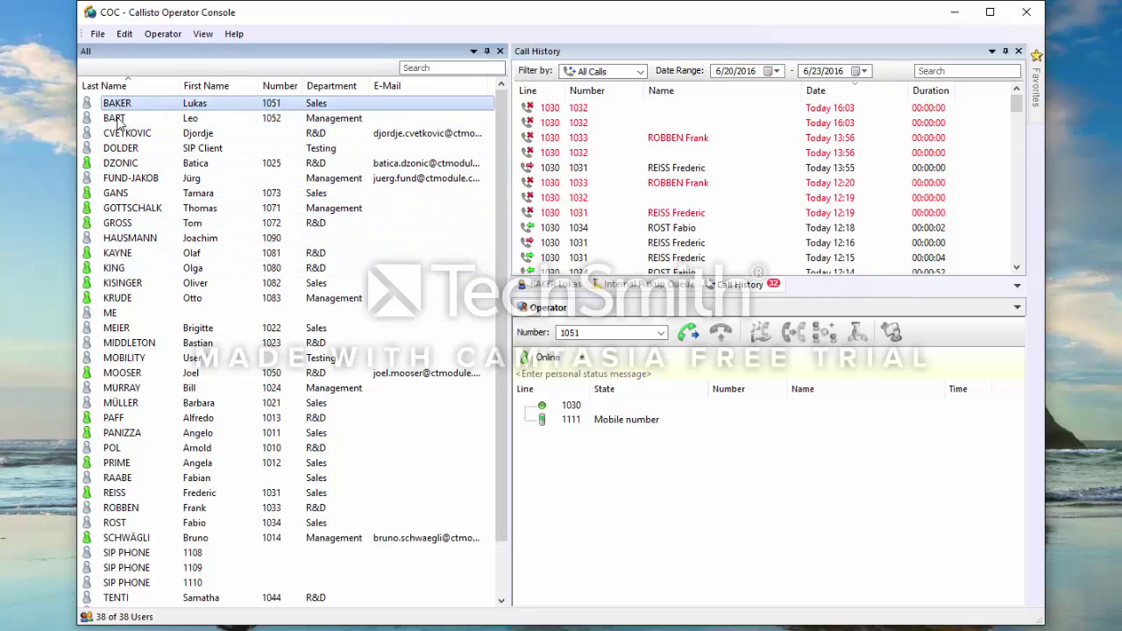
{"action": "left_click", "coordinate": [119, 119]}
{"action": "left_click", "coordinate": [126, 133]}
{"action": "left_click", "coordinate": [123, 149]}
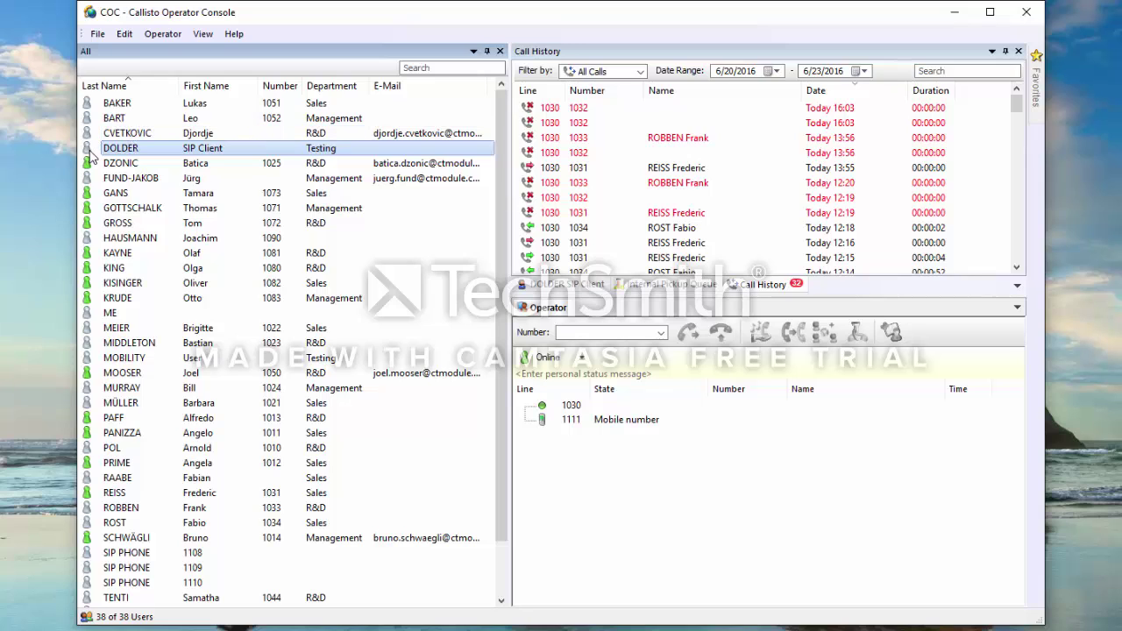
{"action": "left_click", "coordinate": [118, 164]}
{"action": "left_click", "coordinate": [116, 192]}
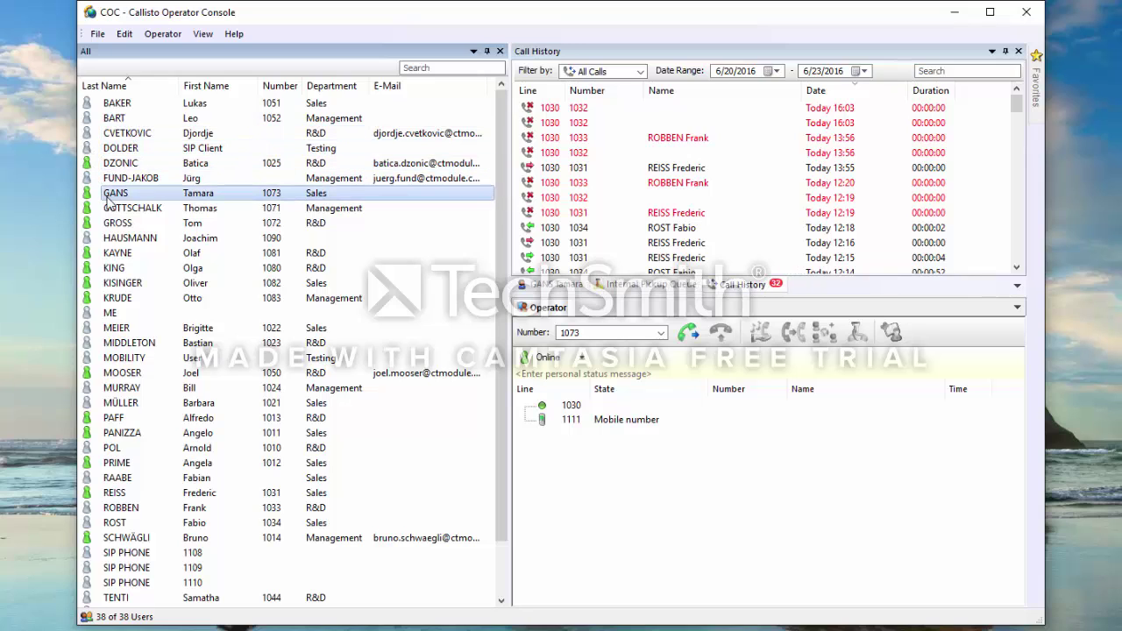
{"action": "left_click", "coordinate": [114, 208]}
{"action": "left_click", "coordinate": [111, 225]}
{"action": "left_click", "coordinate": [114, 252]}
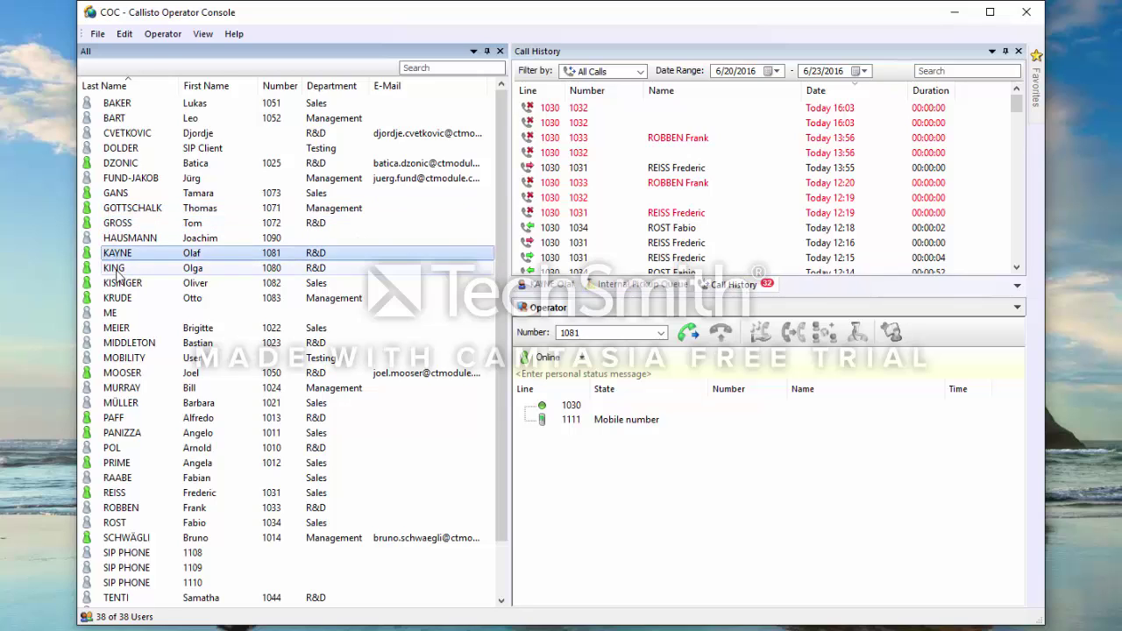
{"action": "left_click", "coordinate": [115, 267]}
{"action": "left_click", "coordinate": [117, 282]}
{"action": "left_click", "coordinate": [119, 299]}
{"action": "left_click", "coordinate": [118, 283]}
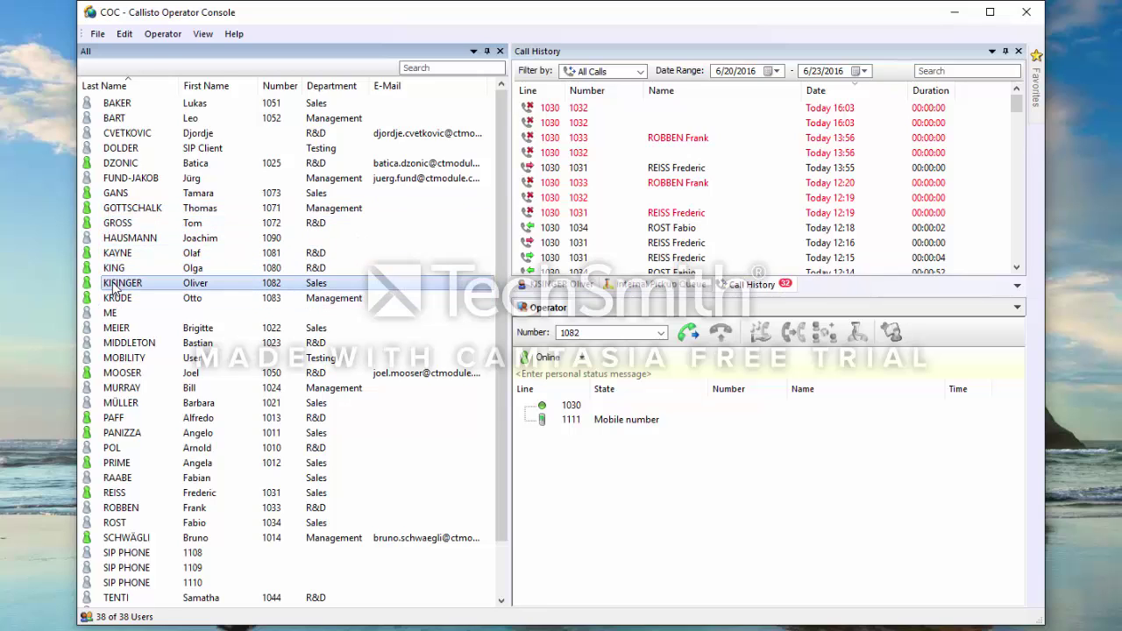
{"action": "left_click", "coordinate": [118, 268]}
{"action": "left_click", "coordinate": [119, 254]}
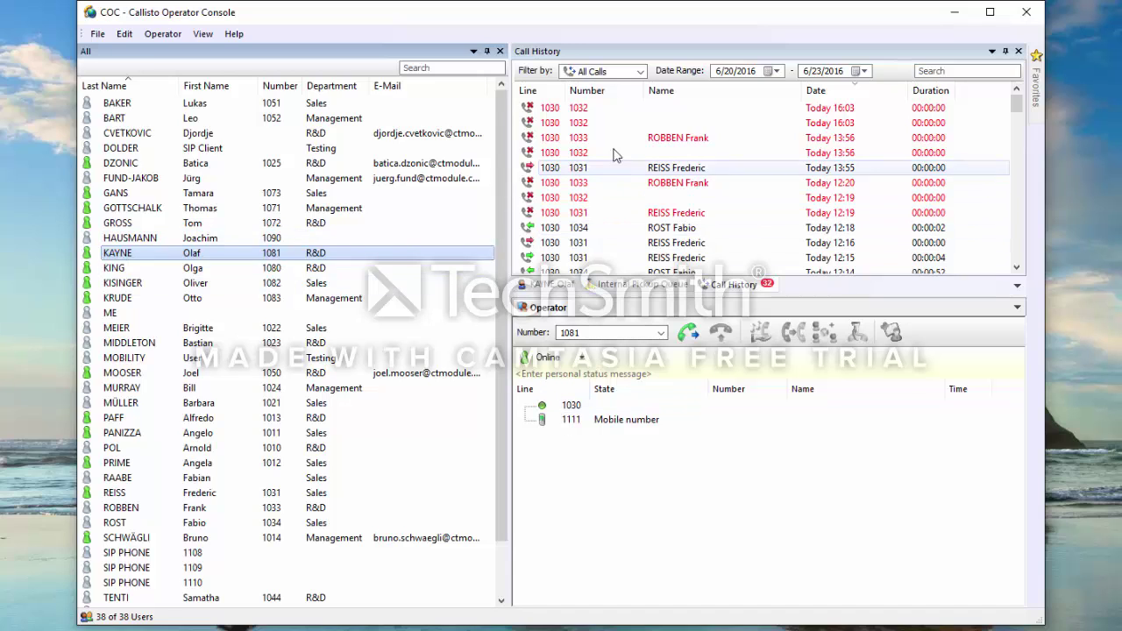
Look through the call history and view the start and end date calendars of its date range
{"action": "left_click", "coordinate": [614, 107]}
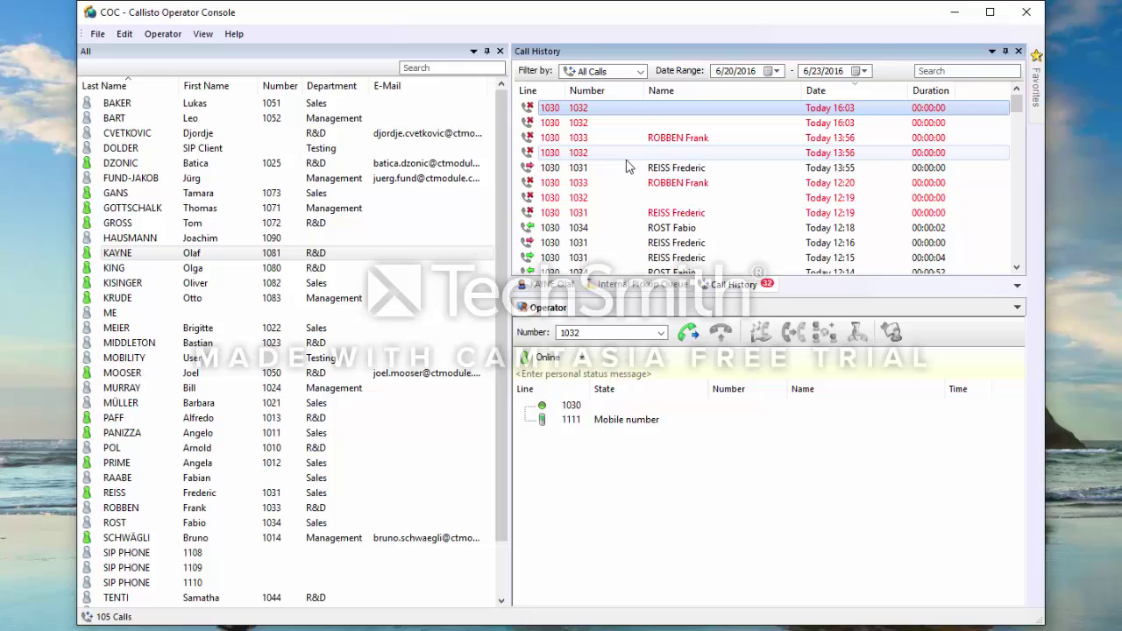
{"action": "scroll", "coordinate": [684, 215], "scroll_direction": "down", "scroll_amount": 3}
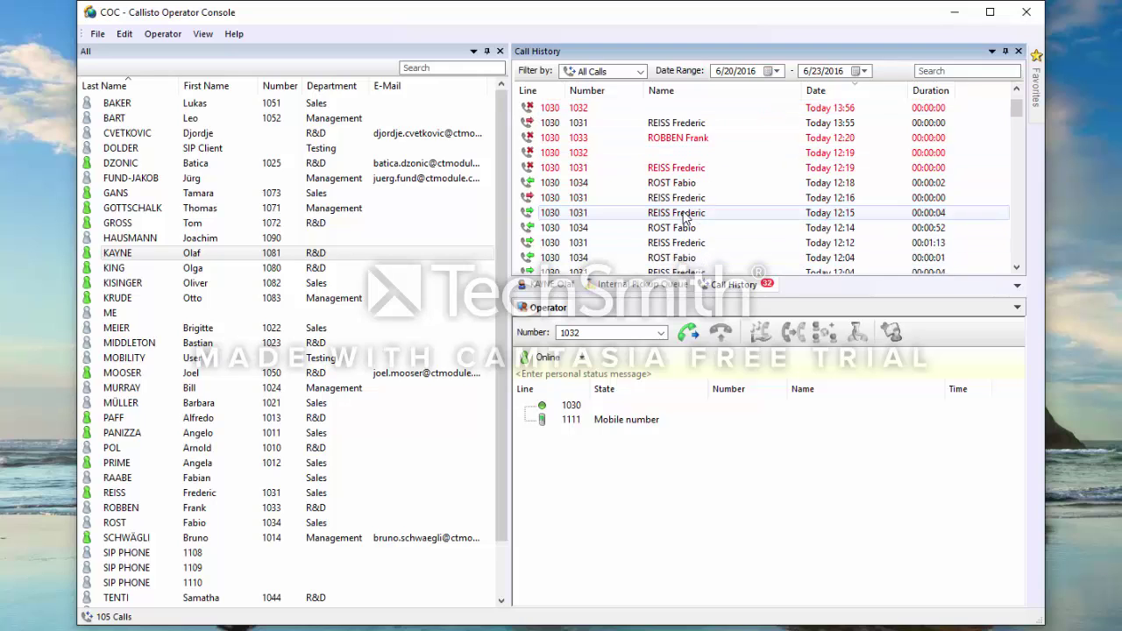
{"action": "scroll", "coordinate": [682, 215], "scroll_direction": "down", "scroll_amount": 1}
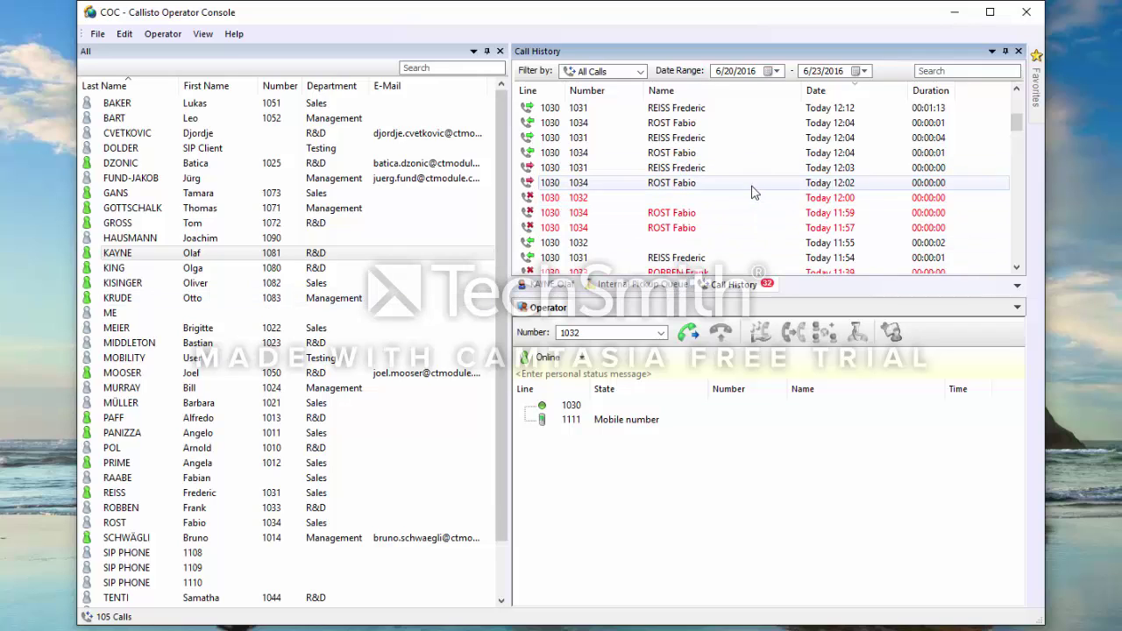
{"action": "left_click", "coordinate": [777, 71]}
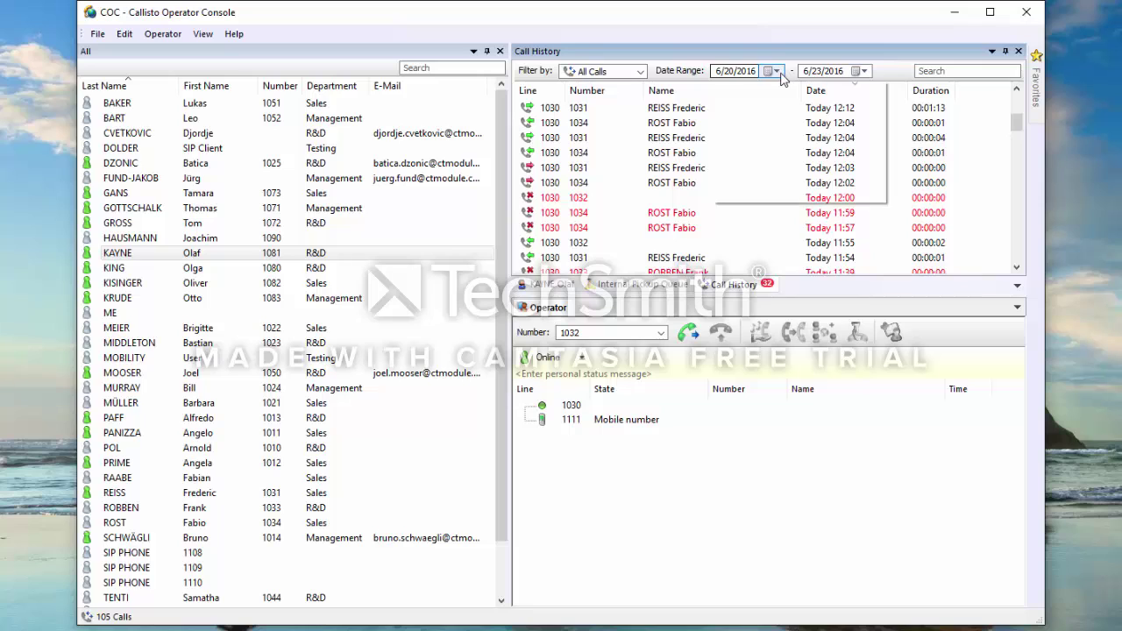
{"action": "left_click", "coordinate": [859, 72]}
{"action": "left_click", "coordinate": [859, 73]}
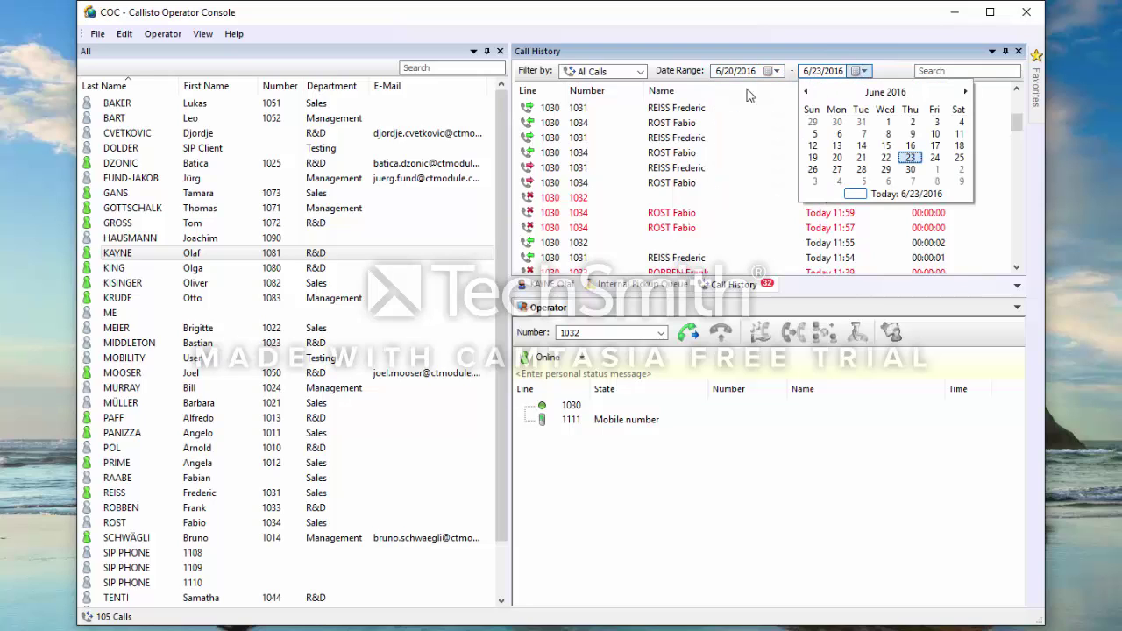
{"action": "left_click", "coordinate": [664, 103]}
Filter the call history by Missed calls and review the filtered list
{"action": "left_click", "coordinate": [640, 72]}
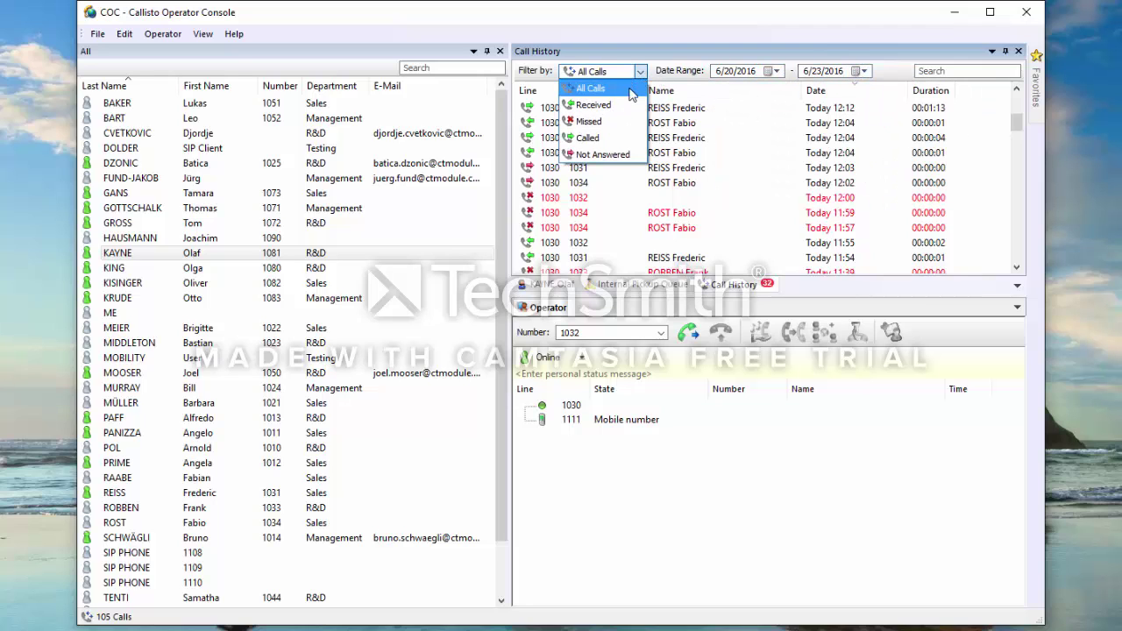
{"action": "left_click", "coordinate": [623, 123]}
{"action": "scroll", "coordinate": [689, 165], "scroll_direction": "down", "scroll_amount": 5}
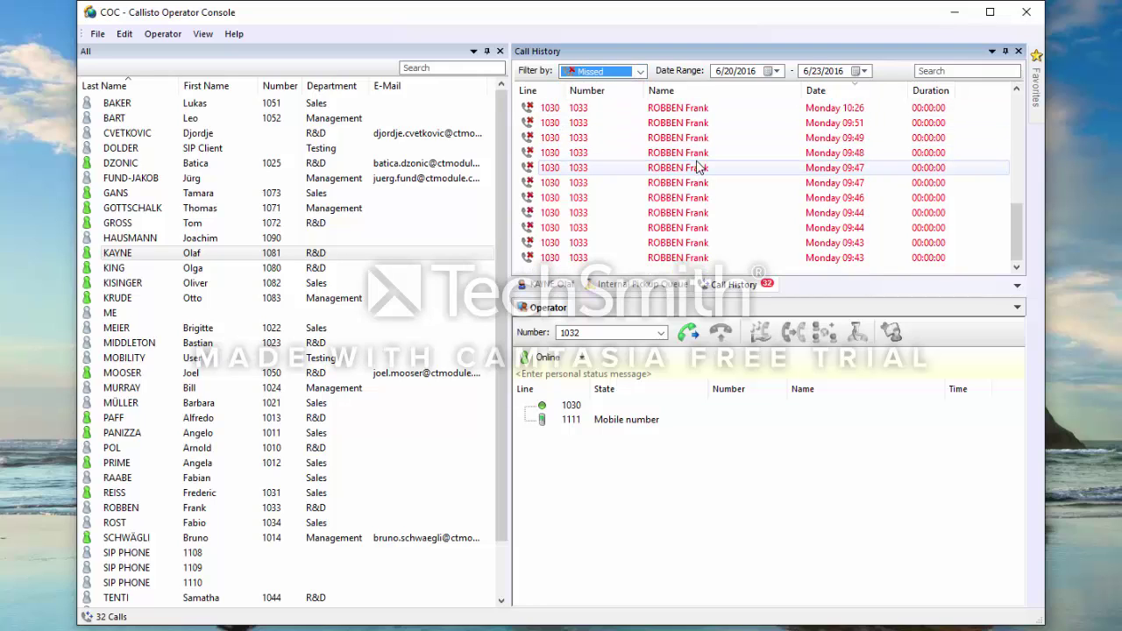
{"action": "scroll", "coordinate": [697, 170], "scroll_direction": "down", "scroll_amount": 1}
{"action": "left_click", "coordinate": [677, 524]}
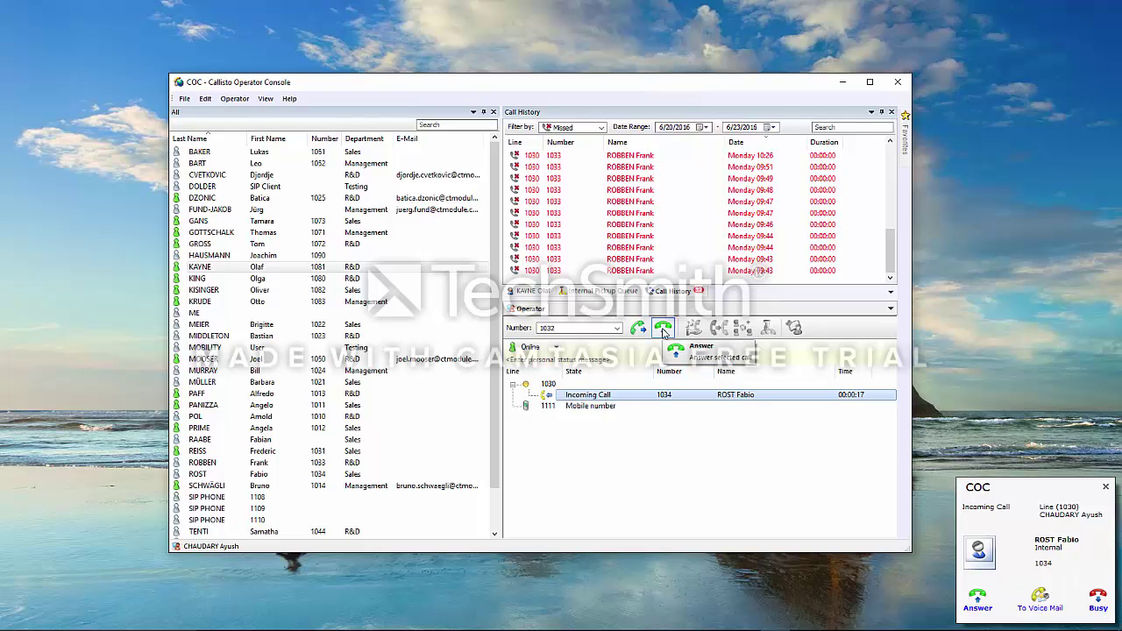
Review the incoming call's available actions, answer it from the notification popup and end the connected call
{"action": "right_click", "coordinate": [613, 399]}
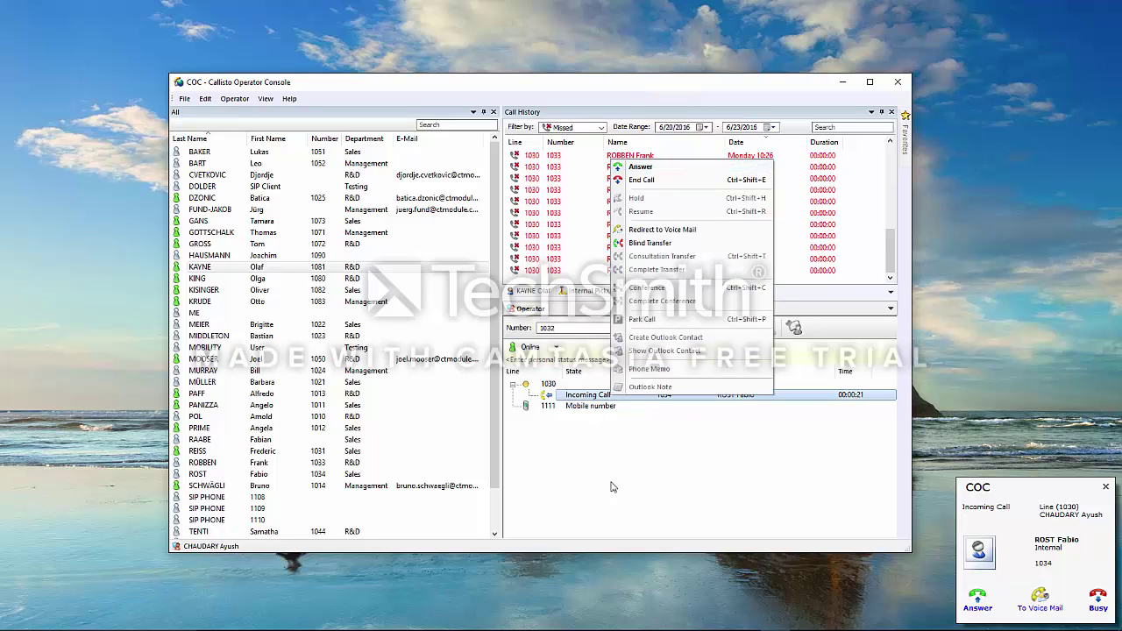
{"action": "left_click", "coordinate": [597, 411]}
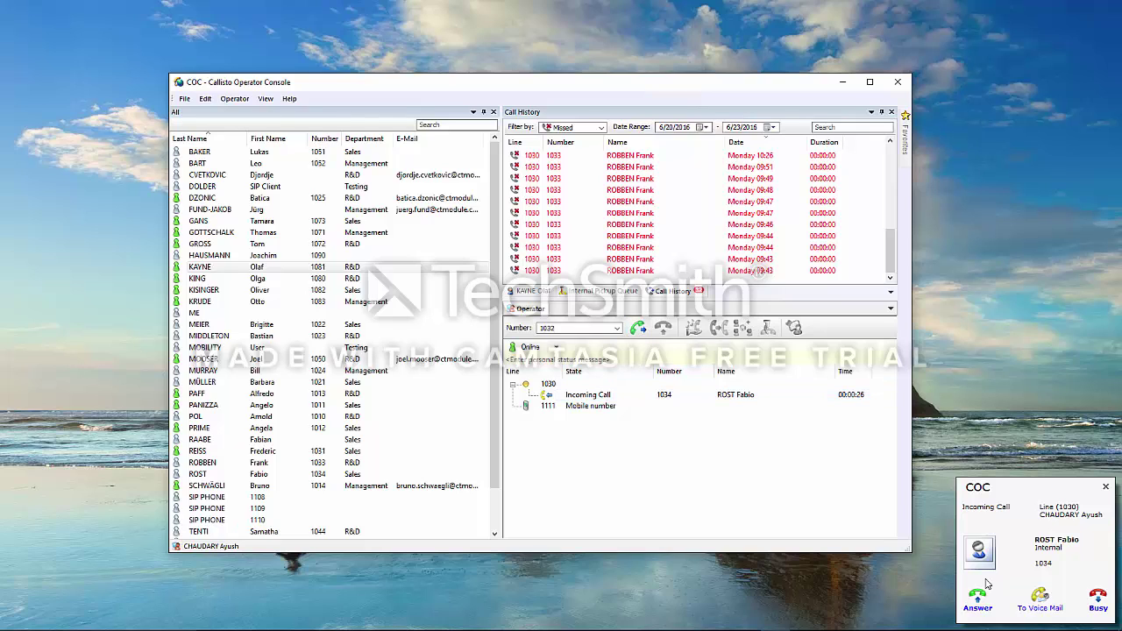
{"action": "left_click", "coordinate": [979, 605]}
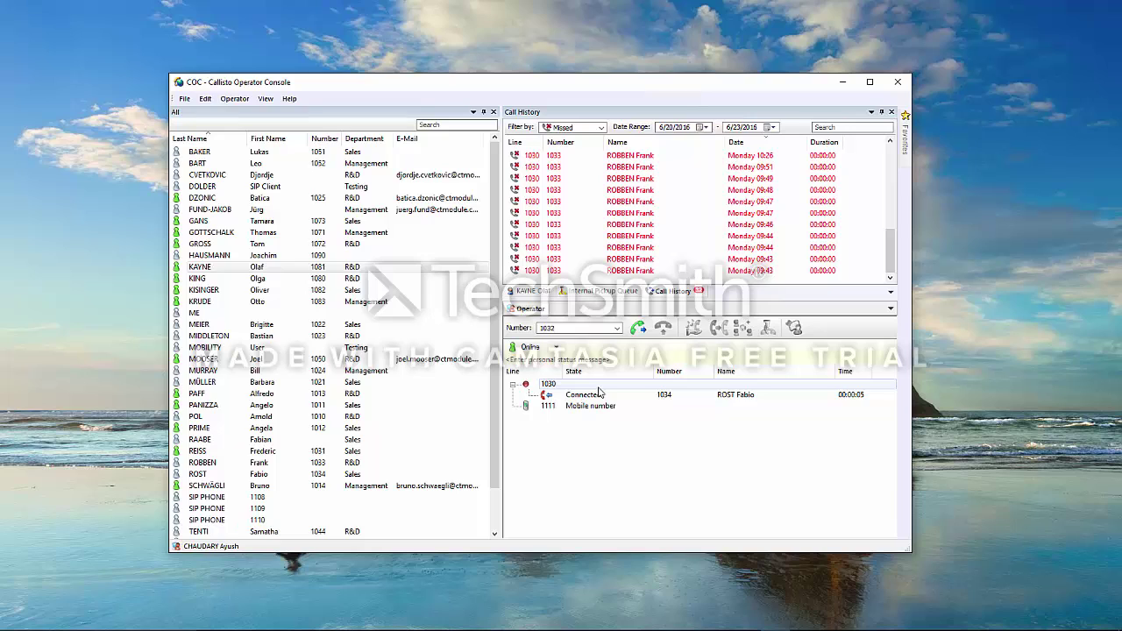
{"action": "left_click", "coordinate": [591, 395]}
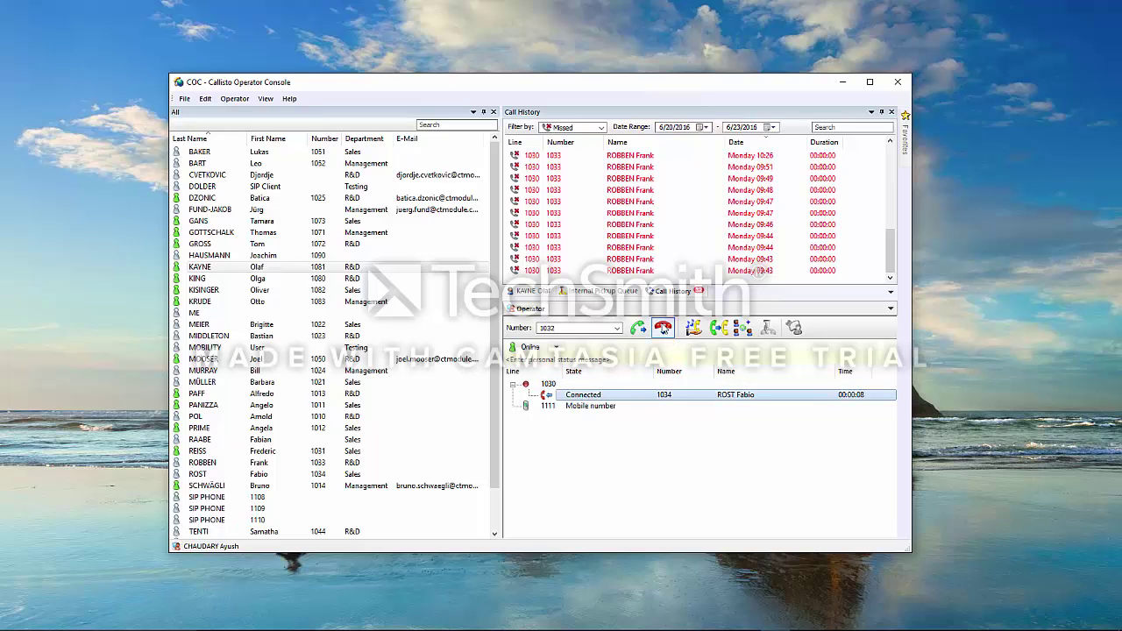
{"action": "left_click", "coordinate": [662, 327]}
Replace the number in the operator section with the internal extension and dial it
{"action": "double_click", "coordinate": [567, 328]}
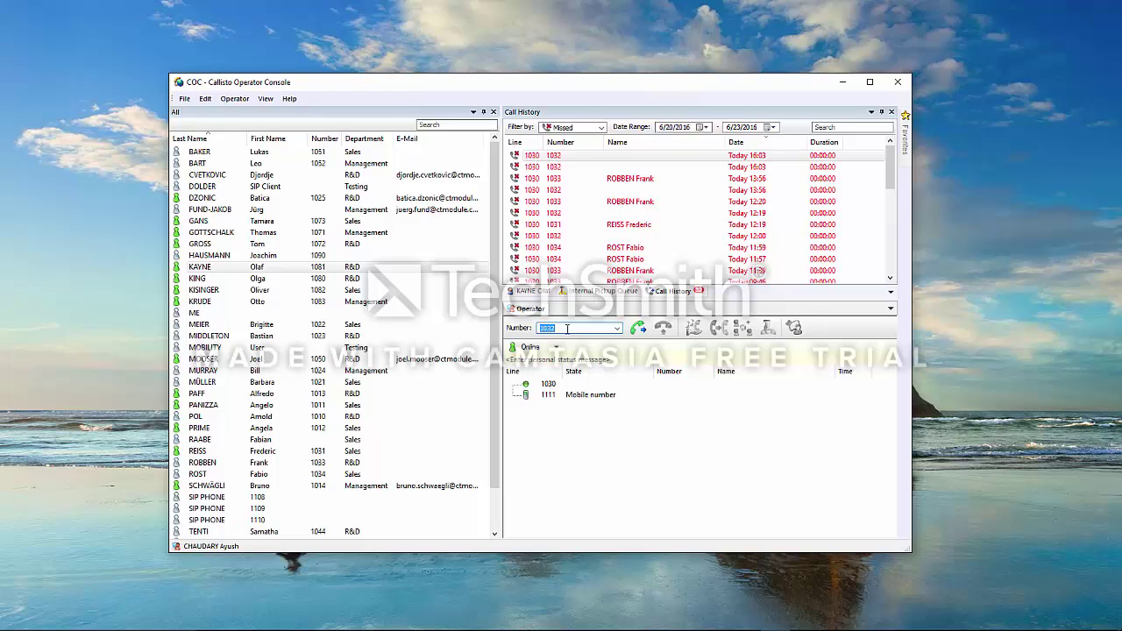
{"action": "key", "text": "BackSpace"}
{"action": "type", "text": "1032"}
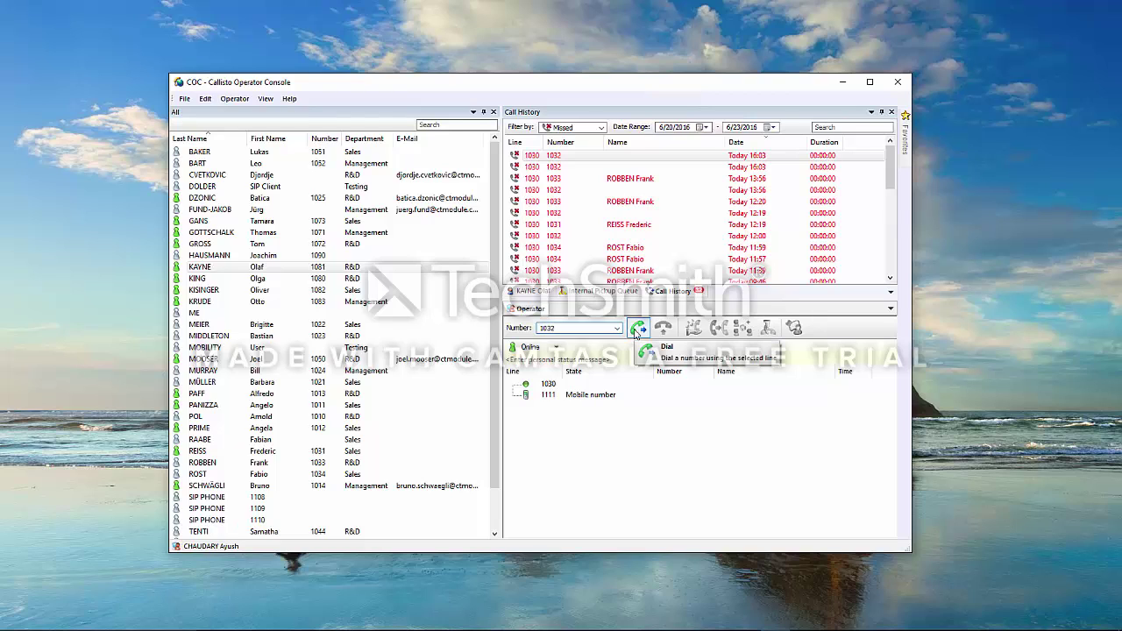
{"action": "left_click", "coordinate": [637, 328]}
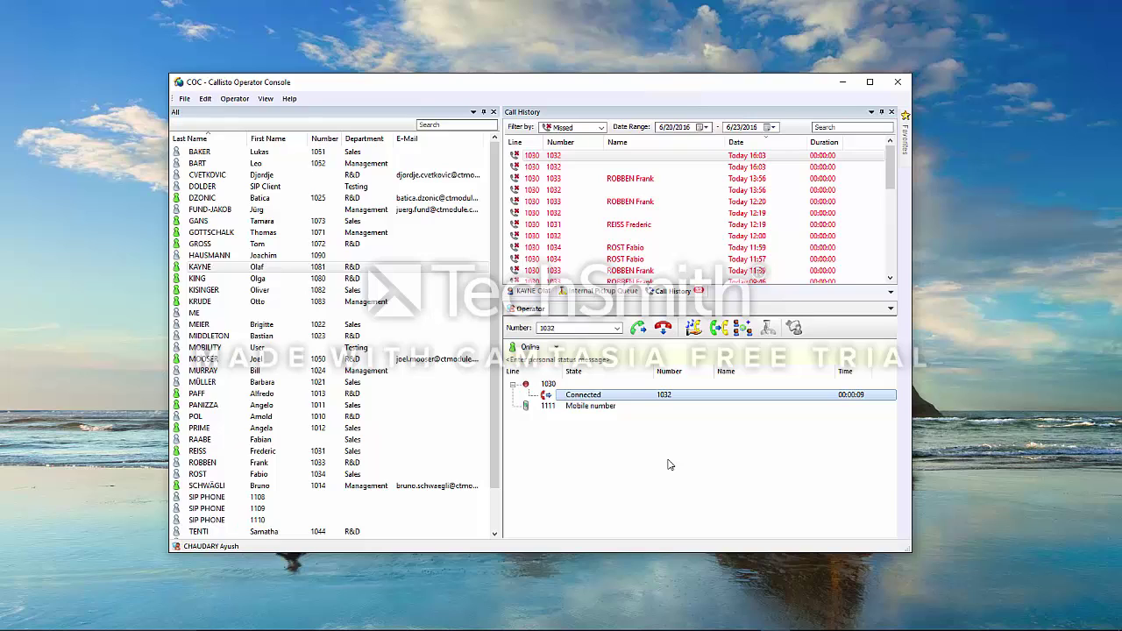
Review the connected call's actions and transfer the call to the online Sales user whose last name starts with R
{"action": "right_click", "coordinate": [667, 400]}
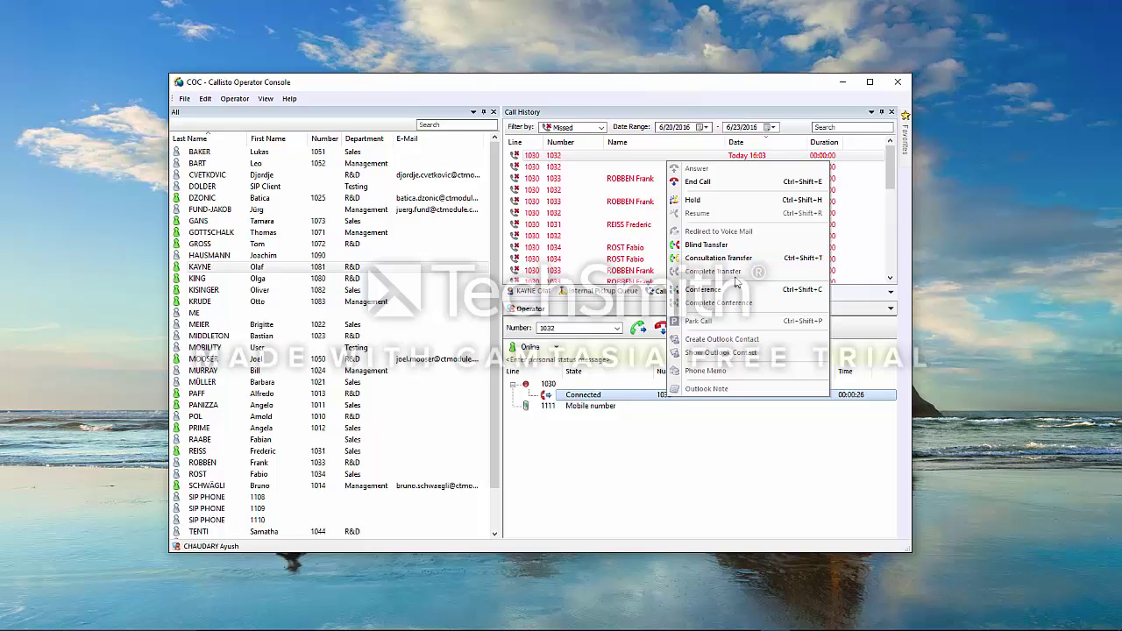
{"action": "left_click", "coordinate": [683, 510]}
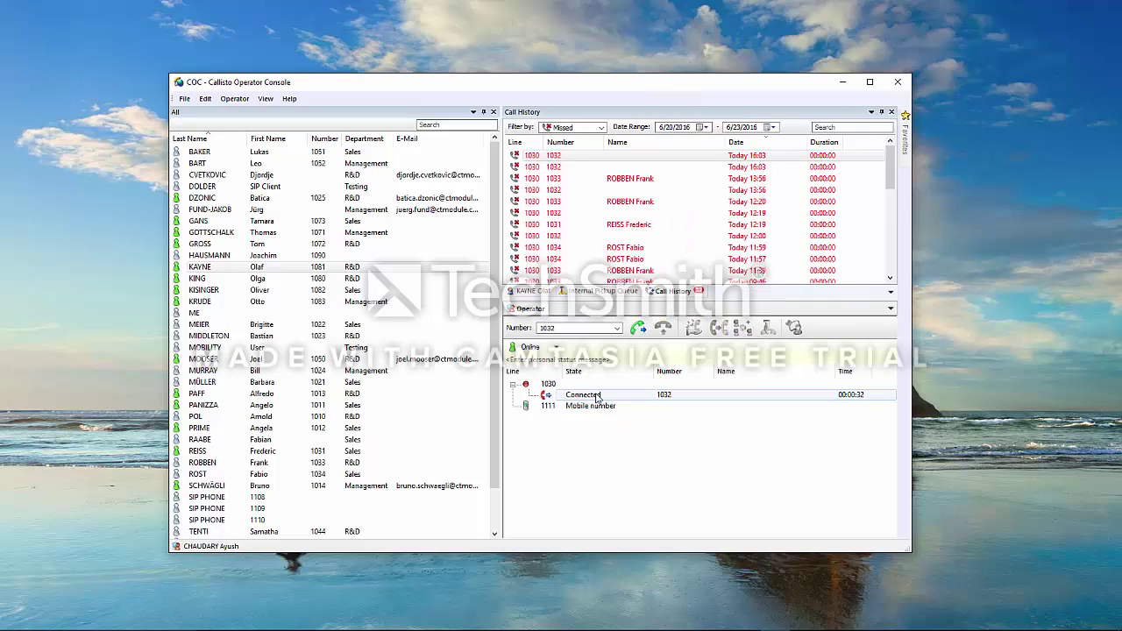
{"action": "left_click", "coordinate": [598, 396]}
{"action": "left_click_drag", "start_coordinate": [598, 396], "coordinate": [379, 394]}
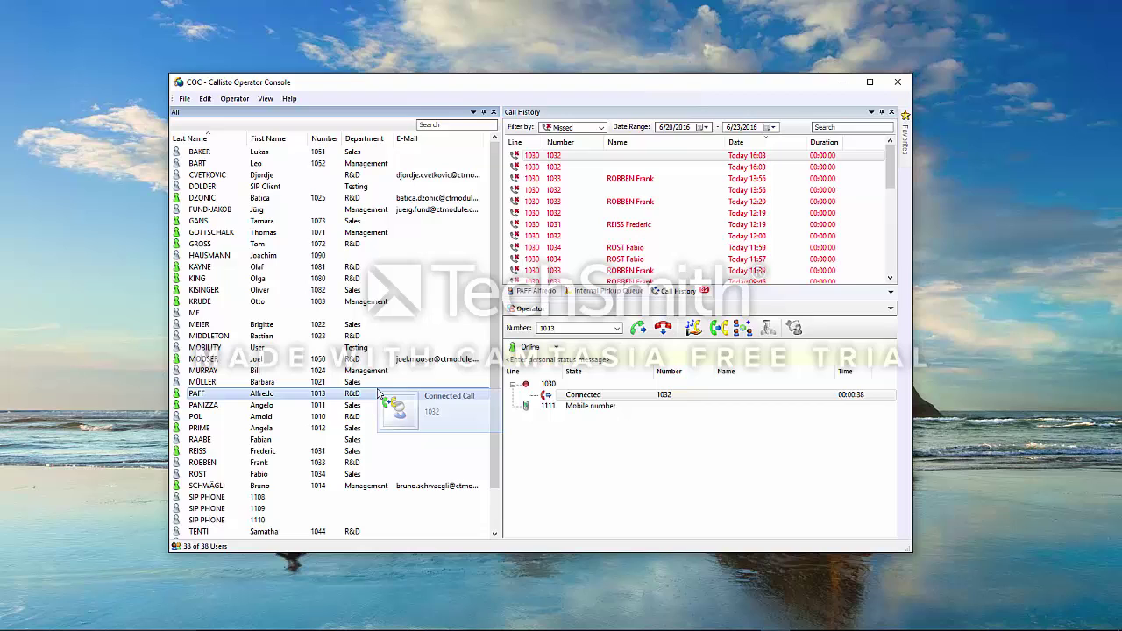
{"action": "left_click_drag", "start_coordinate": [378, 393], "coordinate": [327, 410]}
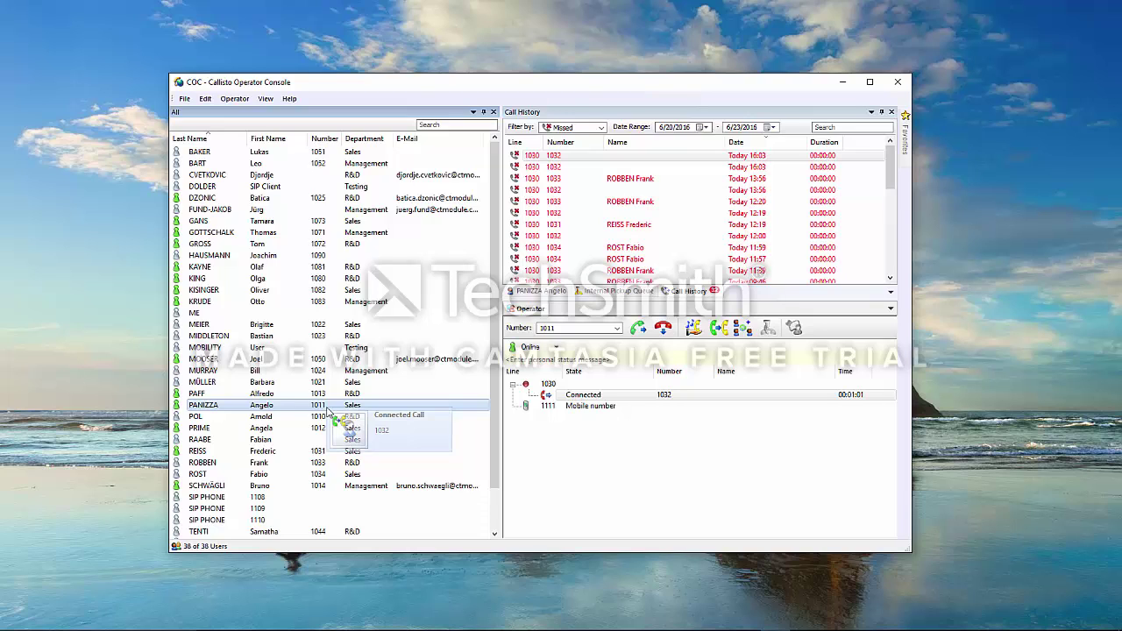
{"action": "left_click_drag", "start_coordinate": [326, 409], "coordinate": [331, 458]}
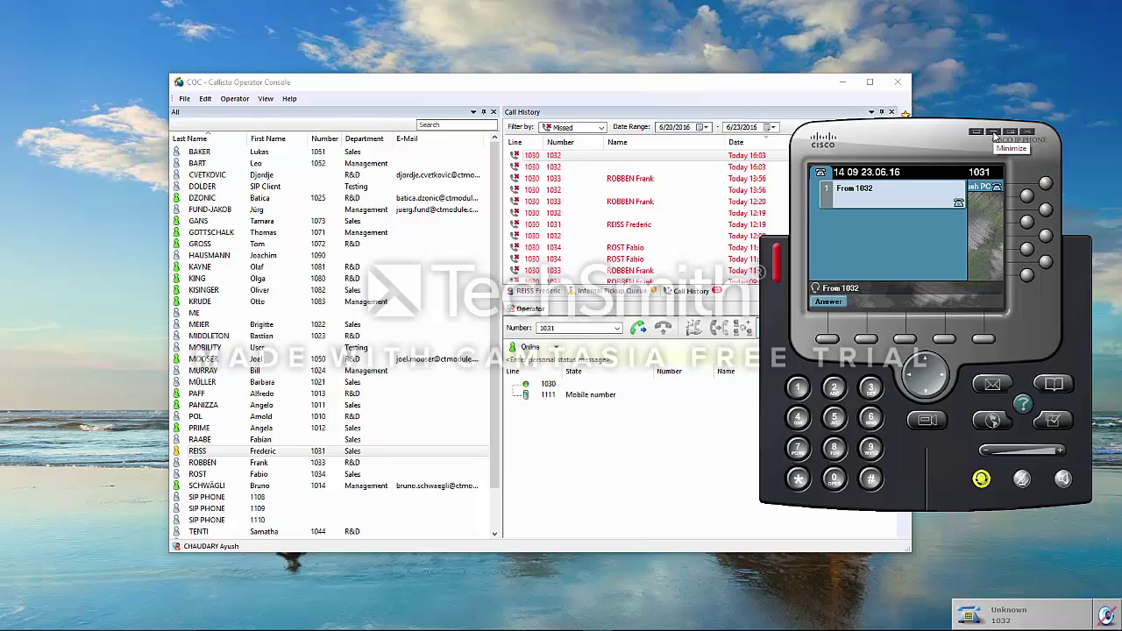
Answer the transferred call on the Cisco IP phone and end it
{"action": "left_click", "coordinate": [826, 302]}
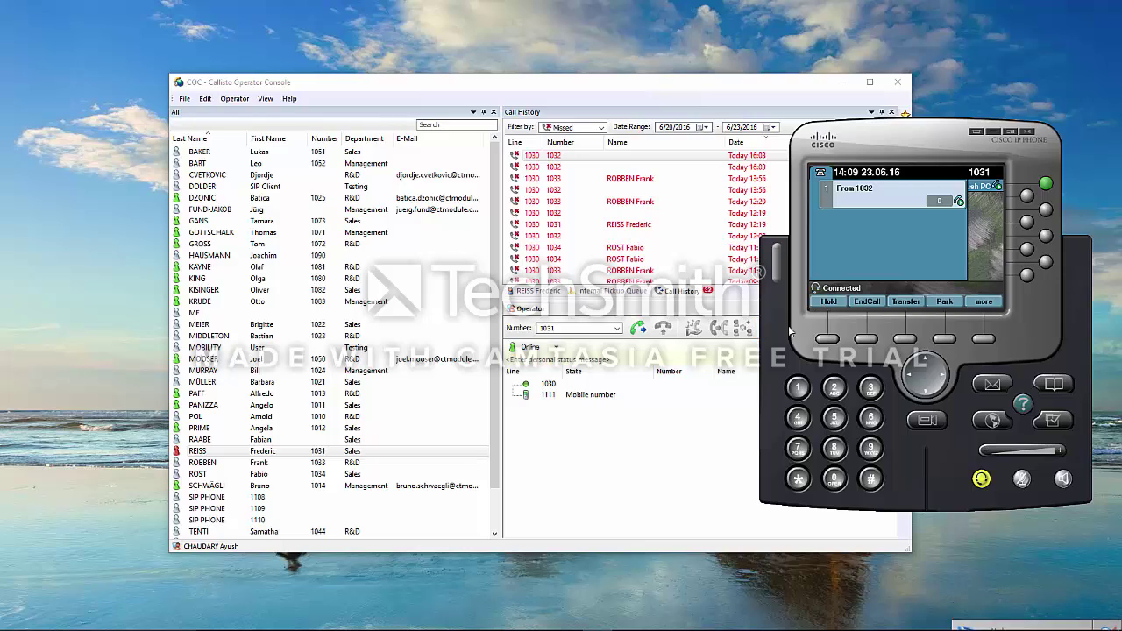
{"action": "left_click", "coordinate": [869, 301]}
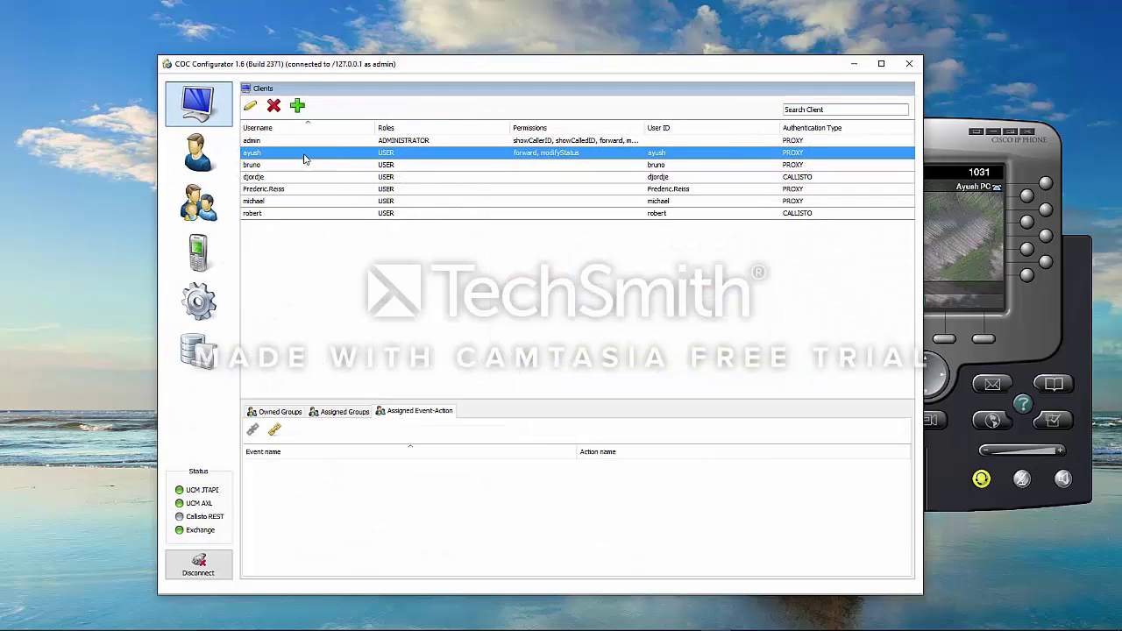
Set the selected USER client's fallback option to On initiator Number after 10 seconds and save the client
{"action": "double_click", "coordinate": [304, 159]}
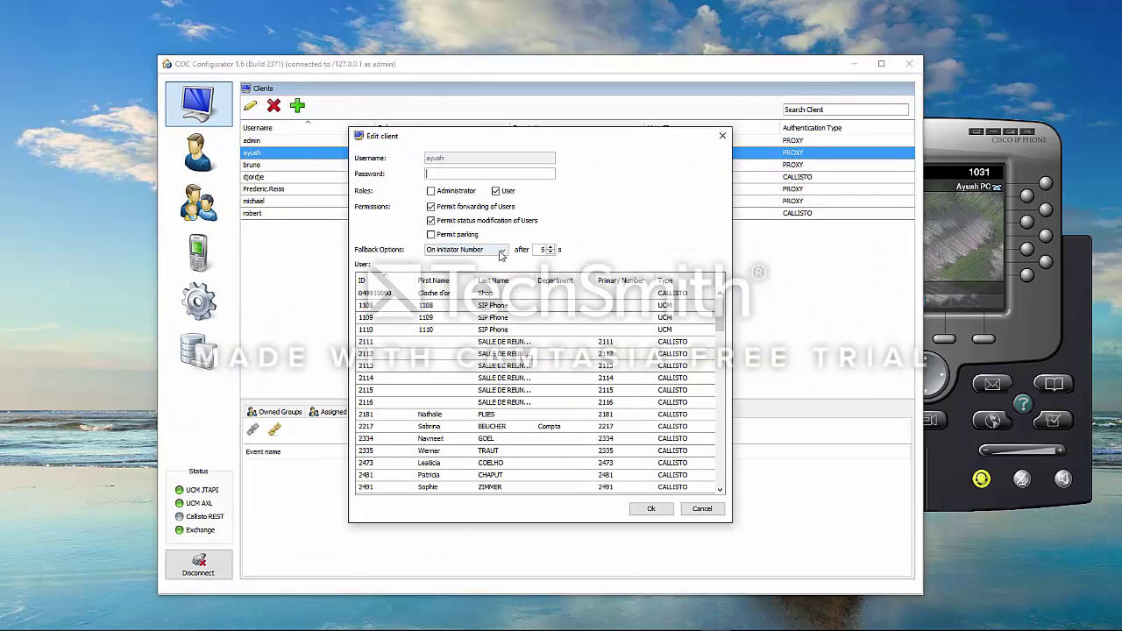
{"action": "left_click", "coordinate": [501, 251]}
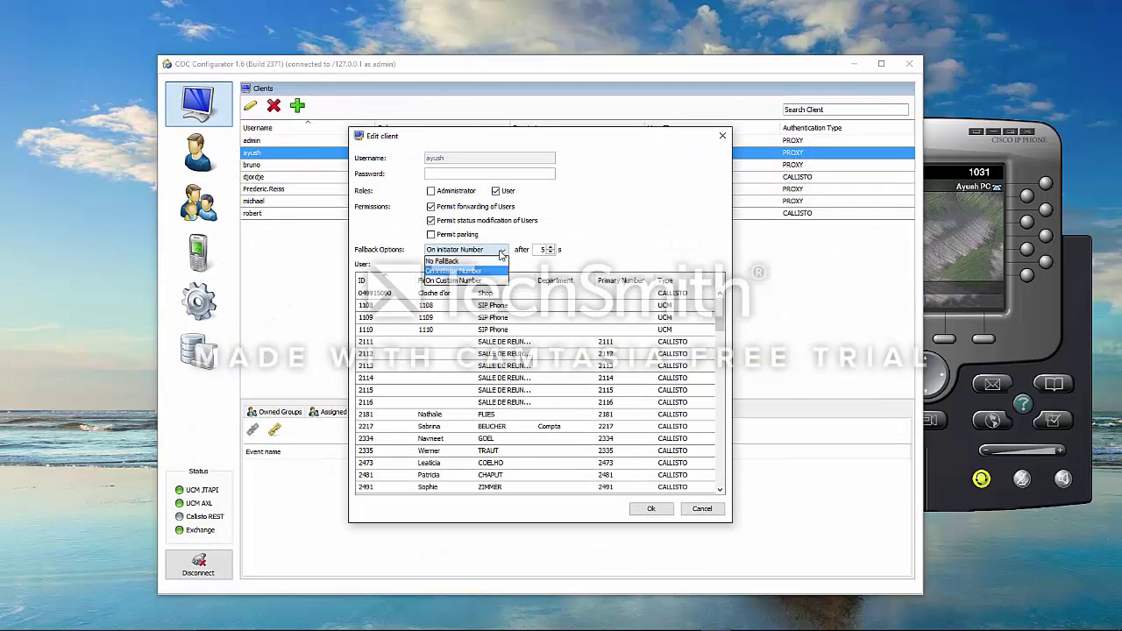
{"action": "left_click", "coordinate": [466, 282]}
{"action": "left_click", "coordinate": [480, 250]}
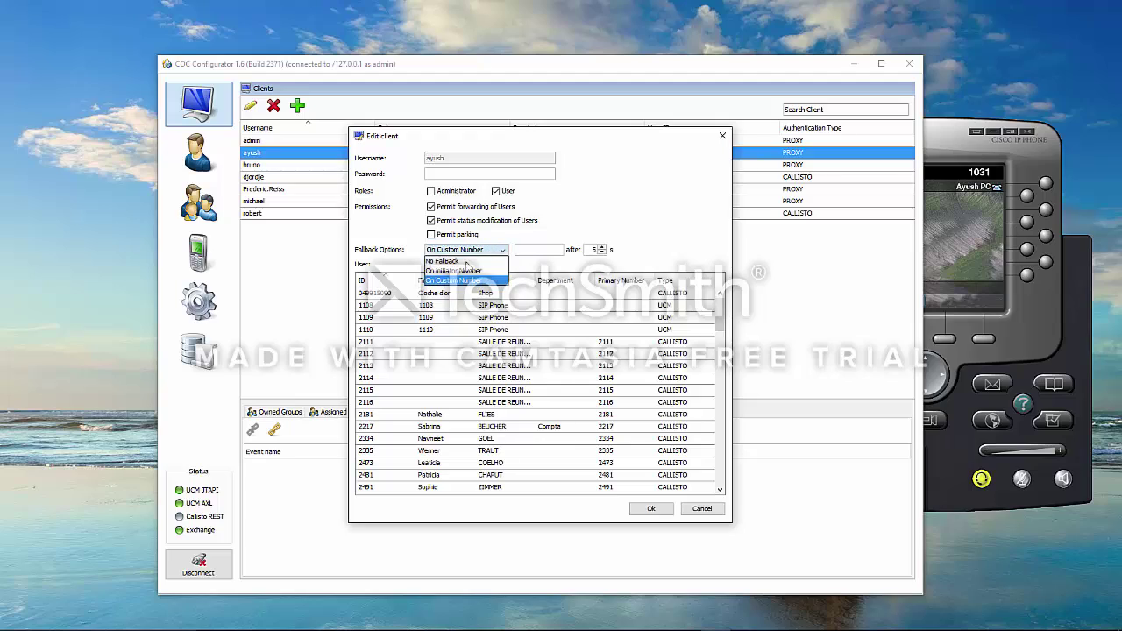
{"action": "left_click", "coordinate": [462, 271]}
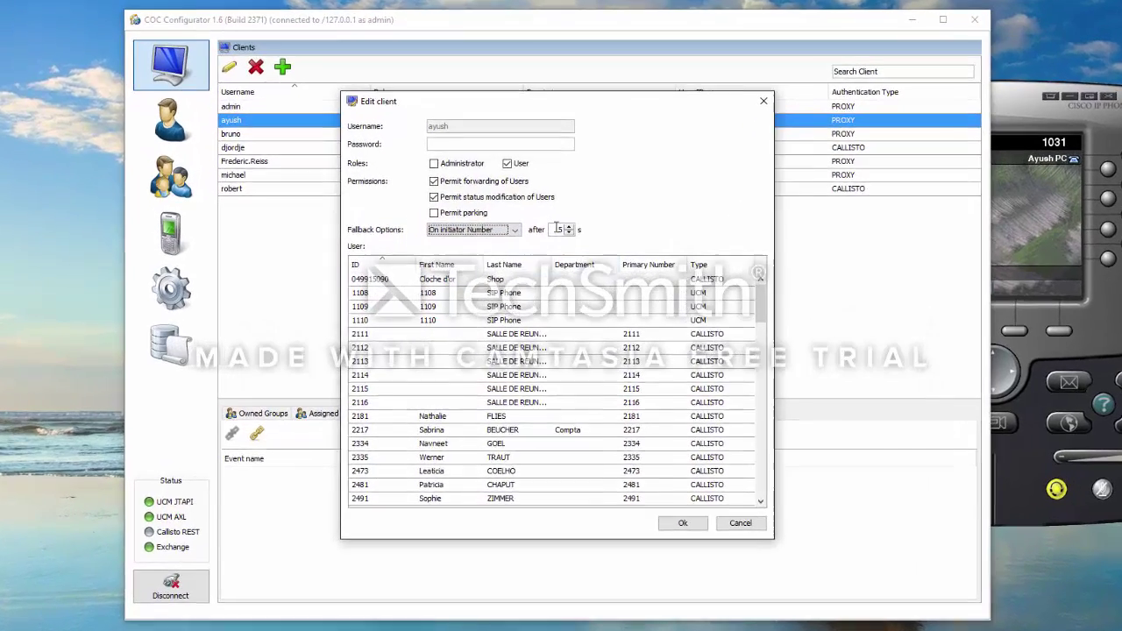
{"action": "left_click", "coordinate": [552, 248]}
{"action": "type", "text": "10"}
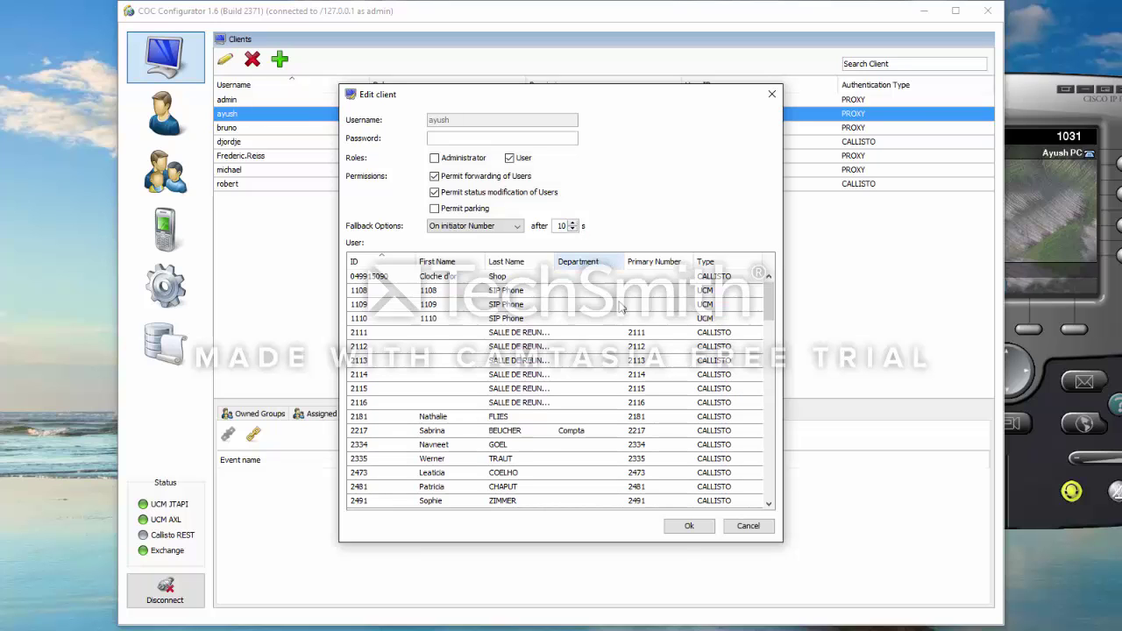
{"action": "left_click", "coordinate": [689, 526]}
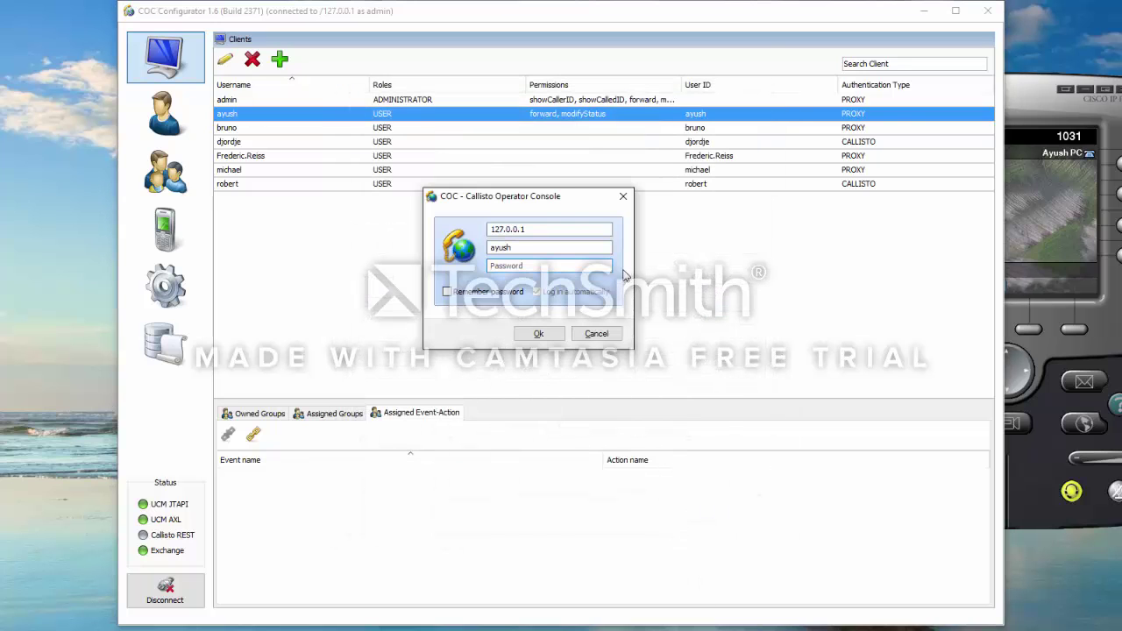
Log in to the operator console, answer the incoming call and transfer it to the online Sales user whose last name starts with R
{"action": "left_click", "coordinate": [538, 335]}
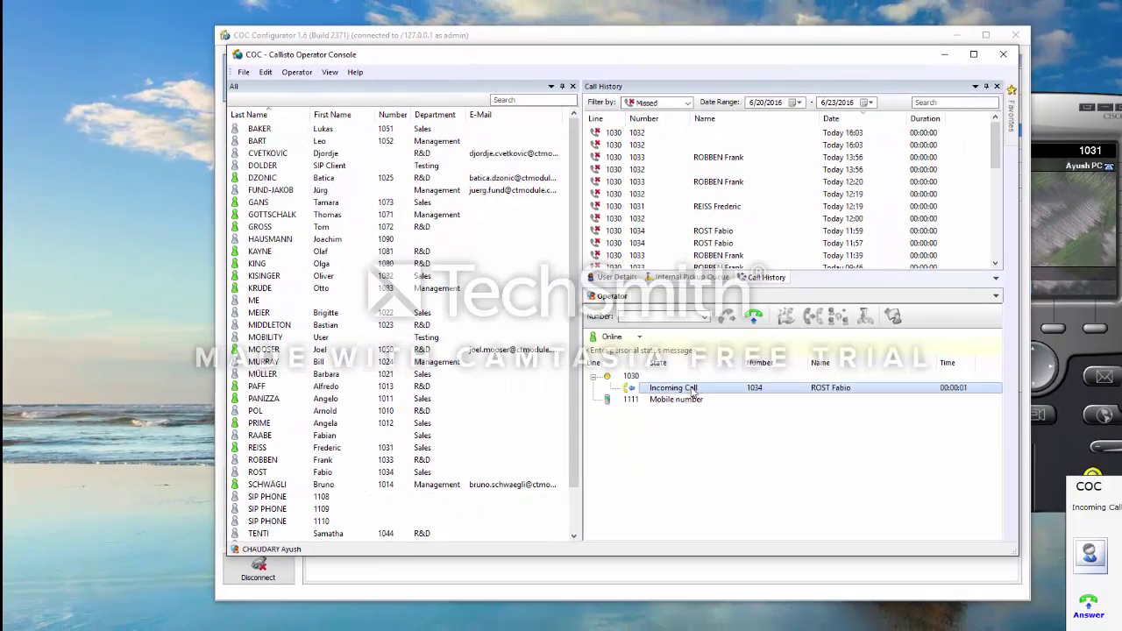
{"action": "left_click", "coordinate": [754, 317]}
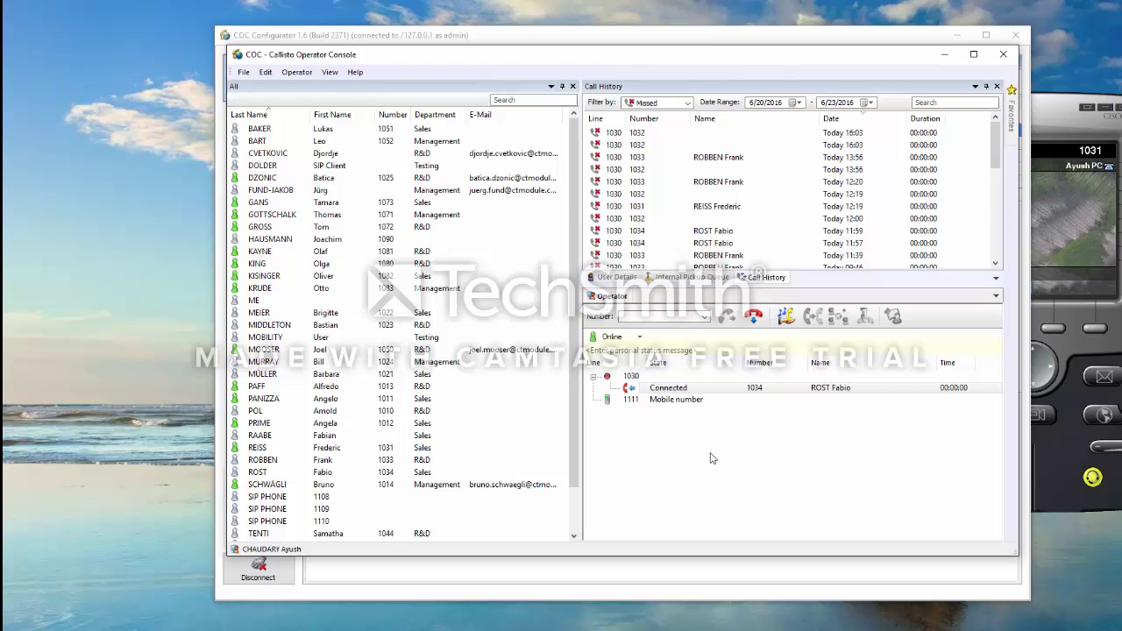
{"action": "left_click", "coordinate": [692, 391]}
{"action": "left_click_drag", "start_coordinate": [692, 391], "coordinate": [402, 454]}
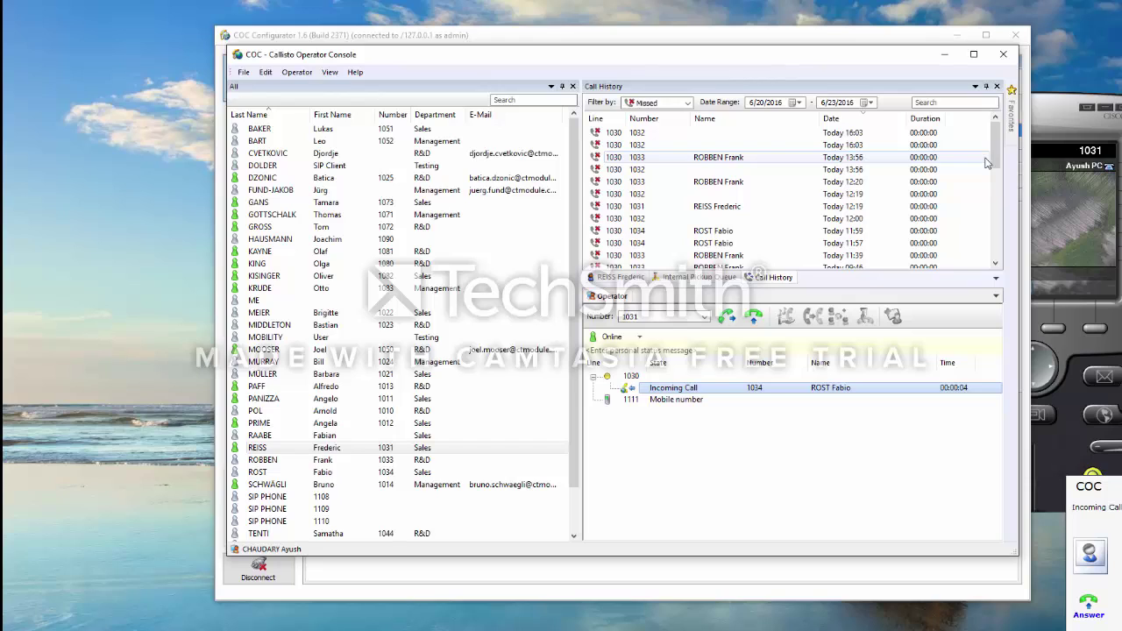
Answer the call that falls back to the operator from the notification popup and end it
{"action": "left_click", "coordinate": [1091, 609]}
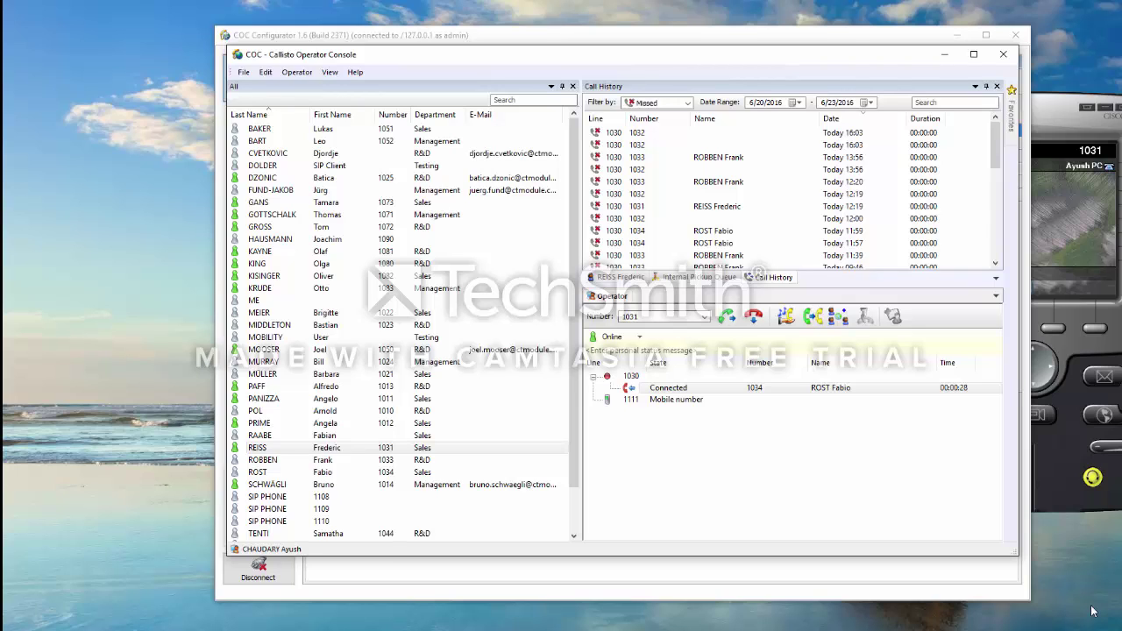
{"action": "left_click", "coordinate": [753, 317]}
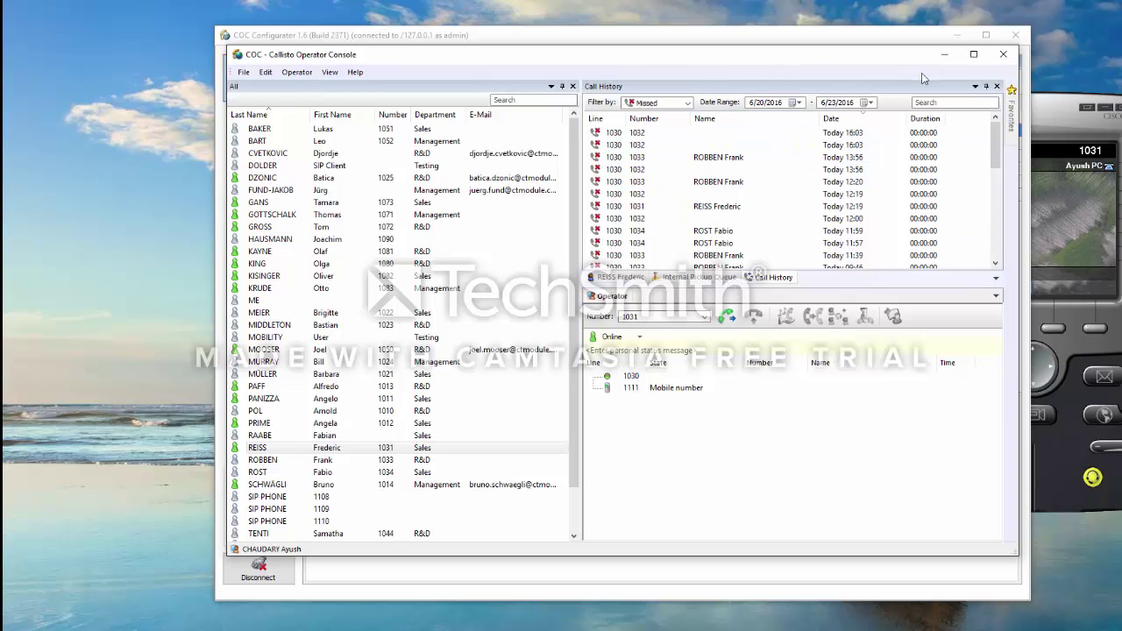
{"action": "mouse_move", "coordinate": [784, 66]}
{"action": "left_mouse_down"}
{"action": "mouse_move", "coordinate": [794, 51]}
{"action": "mouse_move", "coordinate": [787, 59]}
{"action": "left_mouse_up"}
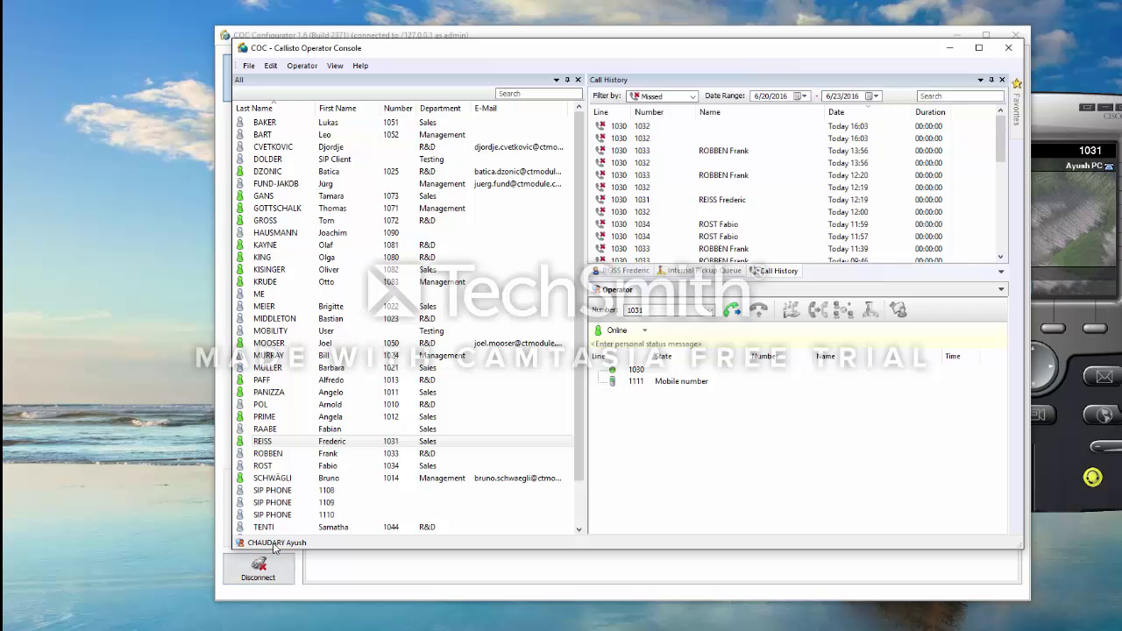
Review the General, Outlook and Hotkeys pages of the COC Settings, then close the dialog without making changes
{"action": "left_click", "coordinate": [251, 66]}
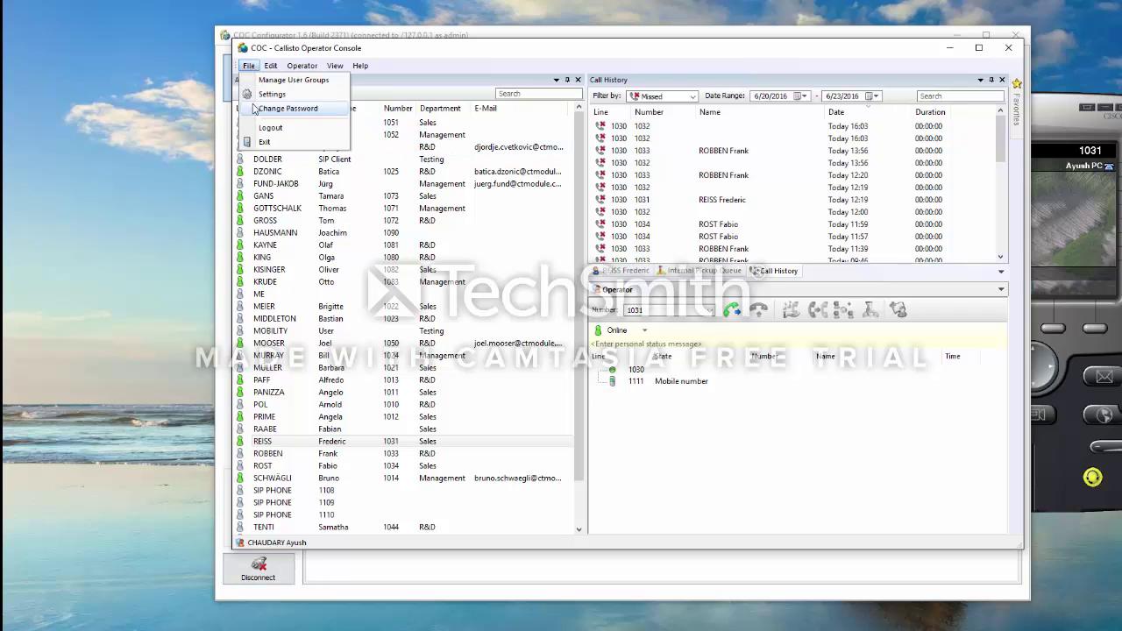
{"action": "left_click", "coordinate": [261, 97]}
{"action": "left_click", "coordinate": [519, 223]}
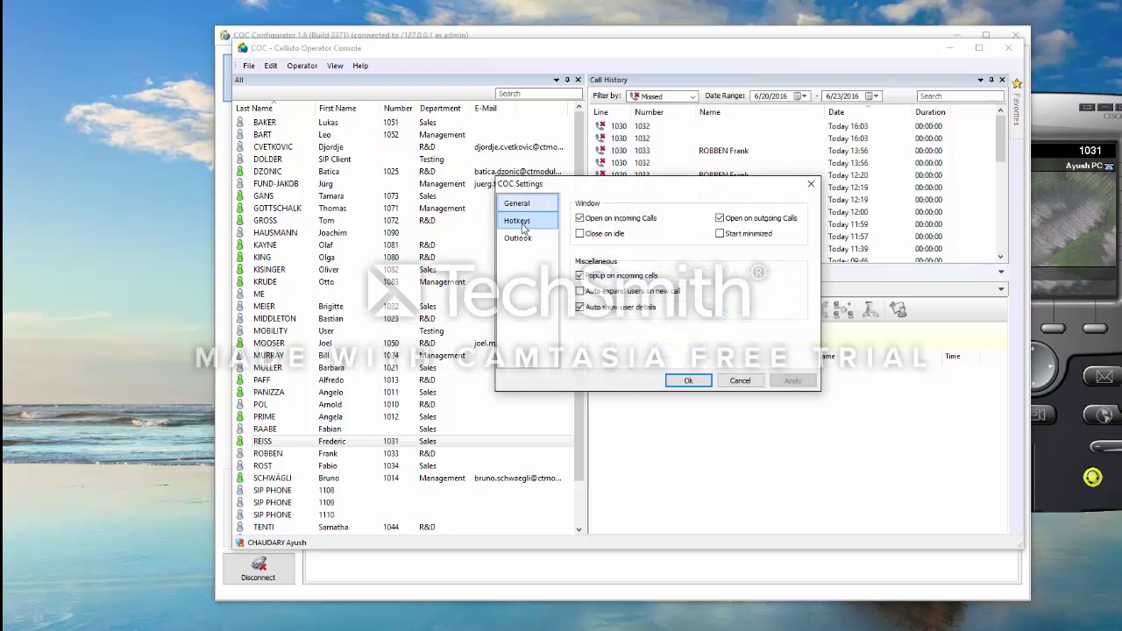
{"action": "left_click", "coordinate": [526, 242]}
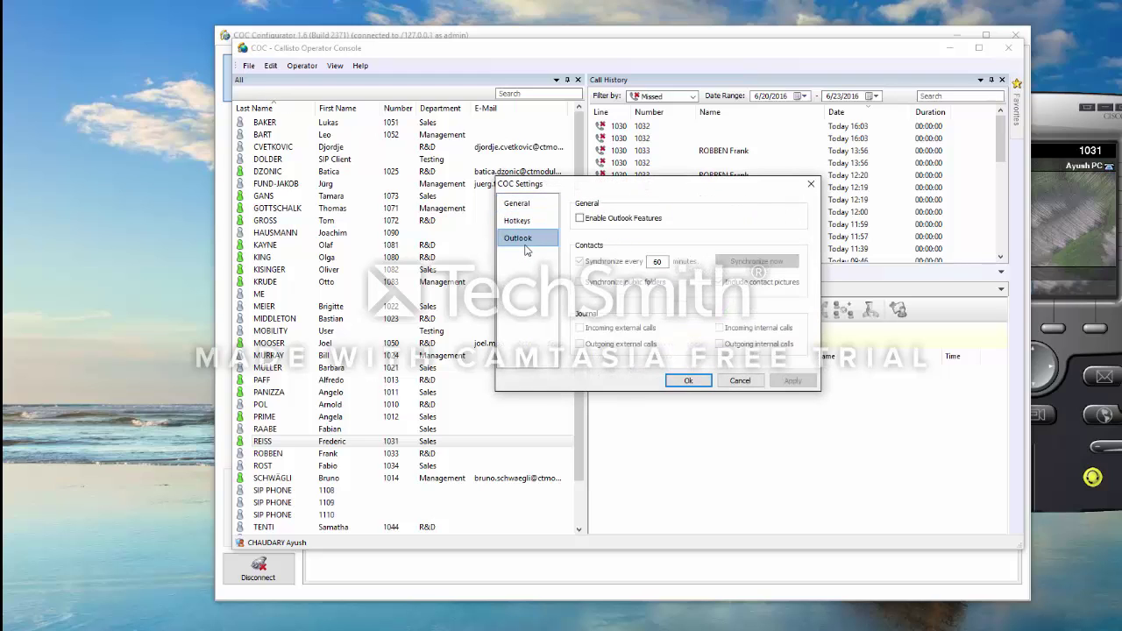
{"action": "left_click", "coordinate": [526, 225]}
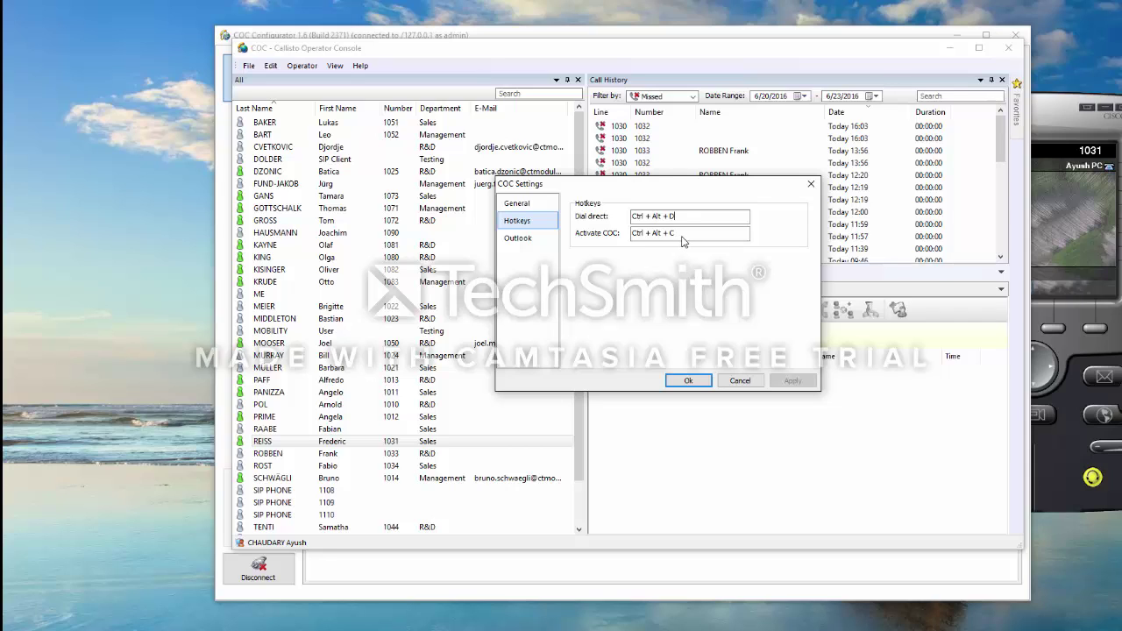
{"action": "left_click", "coordinate": [756, 389]}
Minimize the console and configurator windows, switch to Firefox and enter an internal extension in the new tab's search box
{"action": "left_click", "coordinate": [952, 48]}
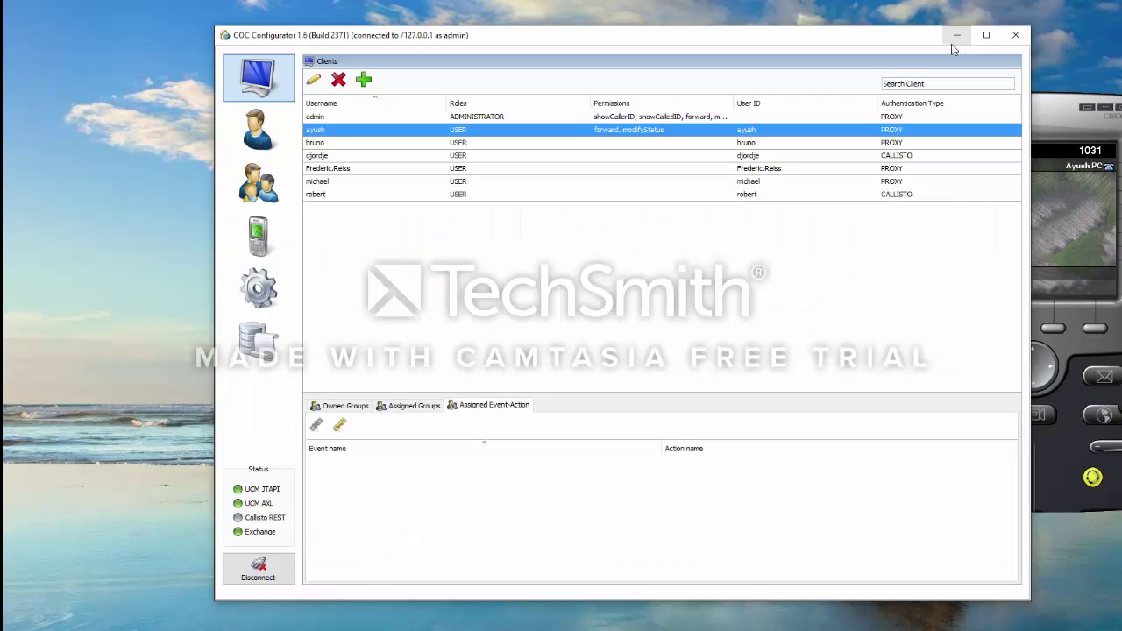
{"action": "left_click", "coordinate": [956, 36]}
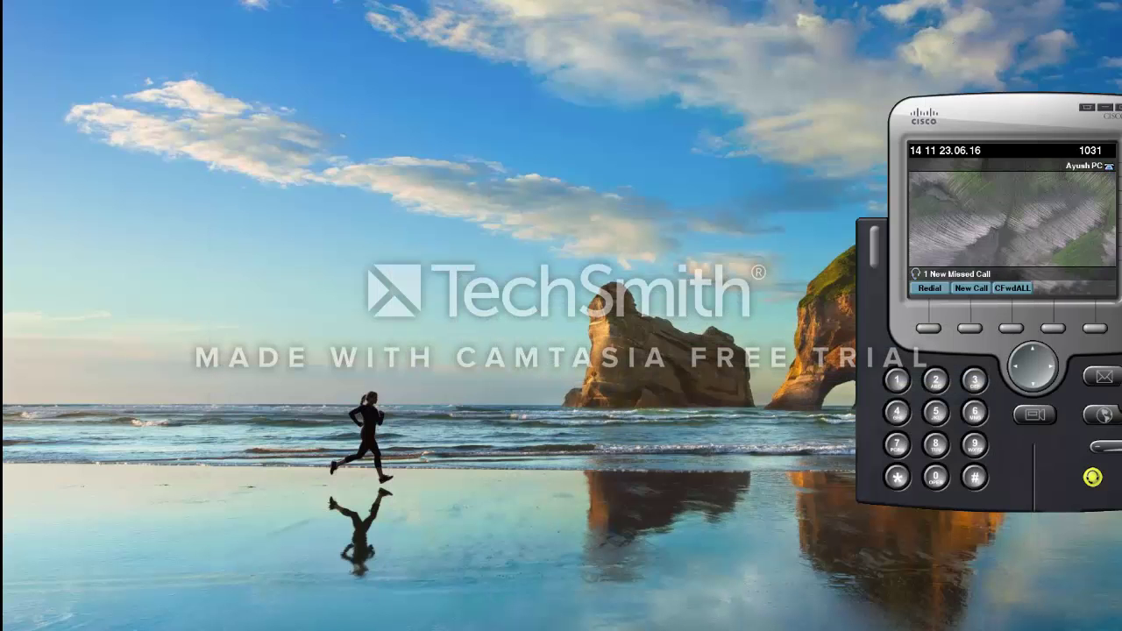
{"action": "left_click", "coordinate": [263, 630]}
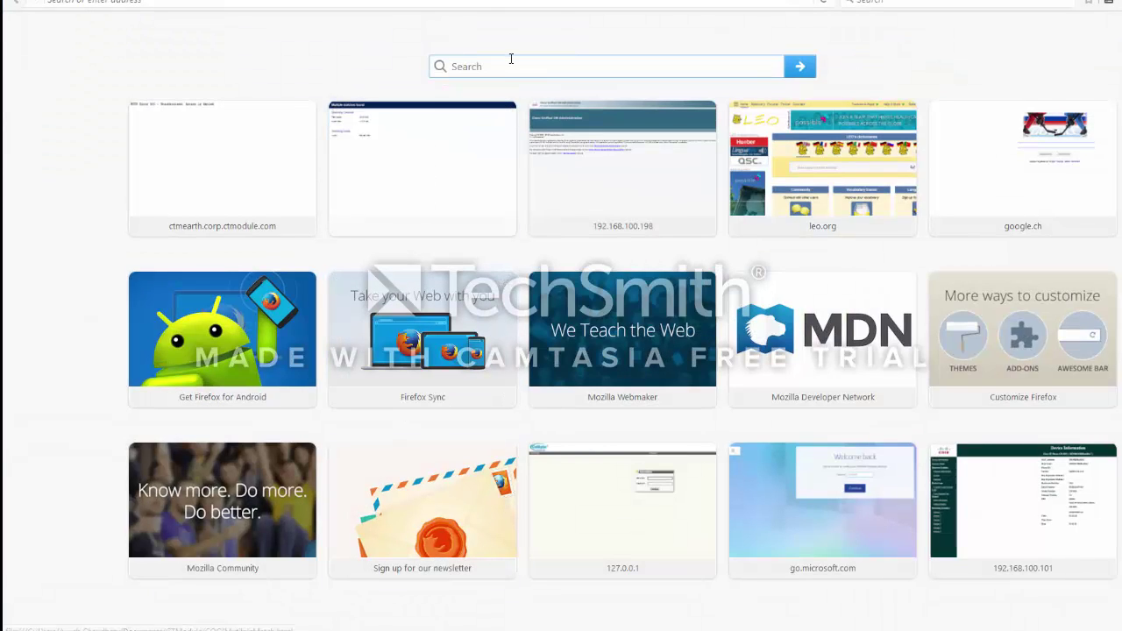
{"action": "left_click", "coordinate": [502, 64]}
{"action": "type", "text": "103"}
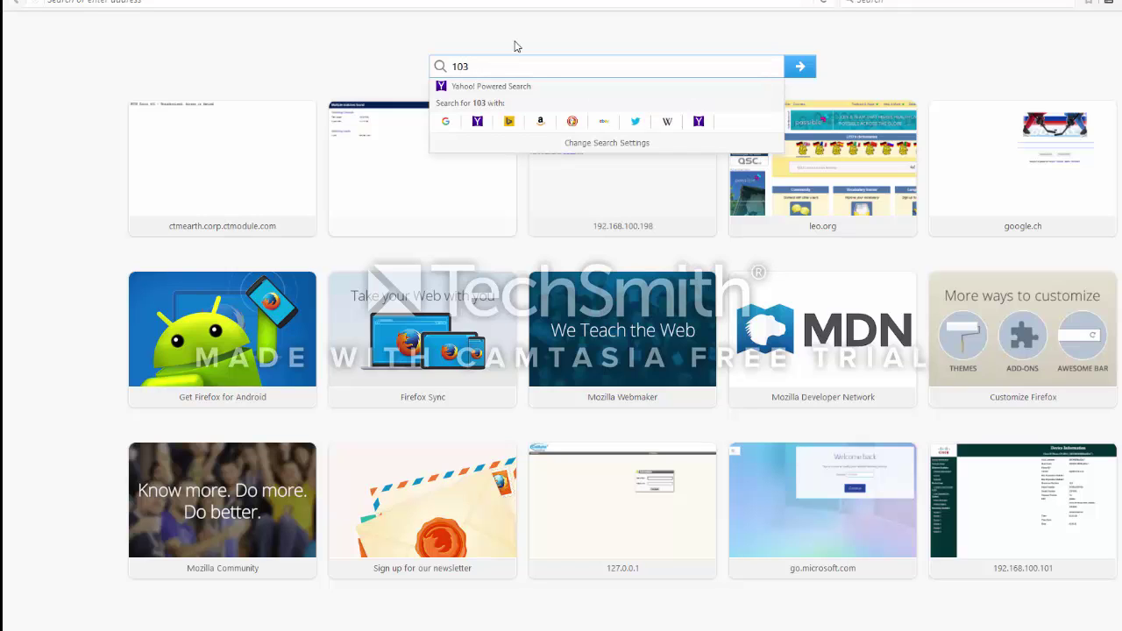
{"action": "type", "text": "2"}
Direct-dial the extension selected in the browser's search box and end the call in the operator console
{"action": "key", "text": "ctrl+a"}
{"action": "key", "text": "F8"}
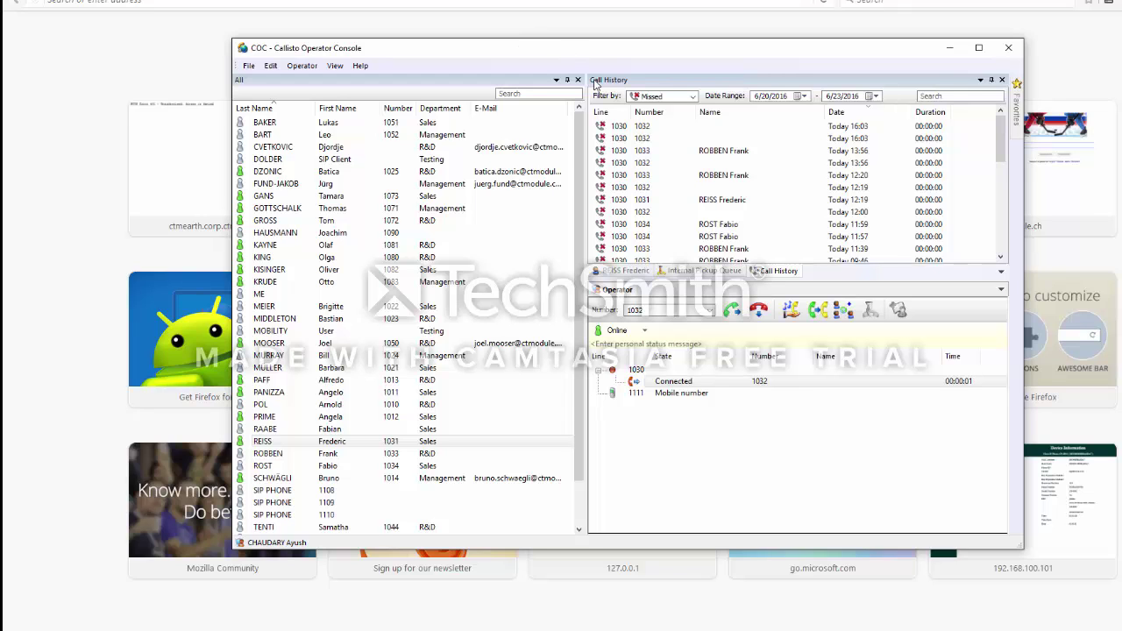
{"action": "left_click", "coordinate": [760, 310]}
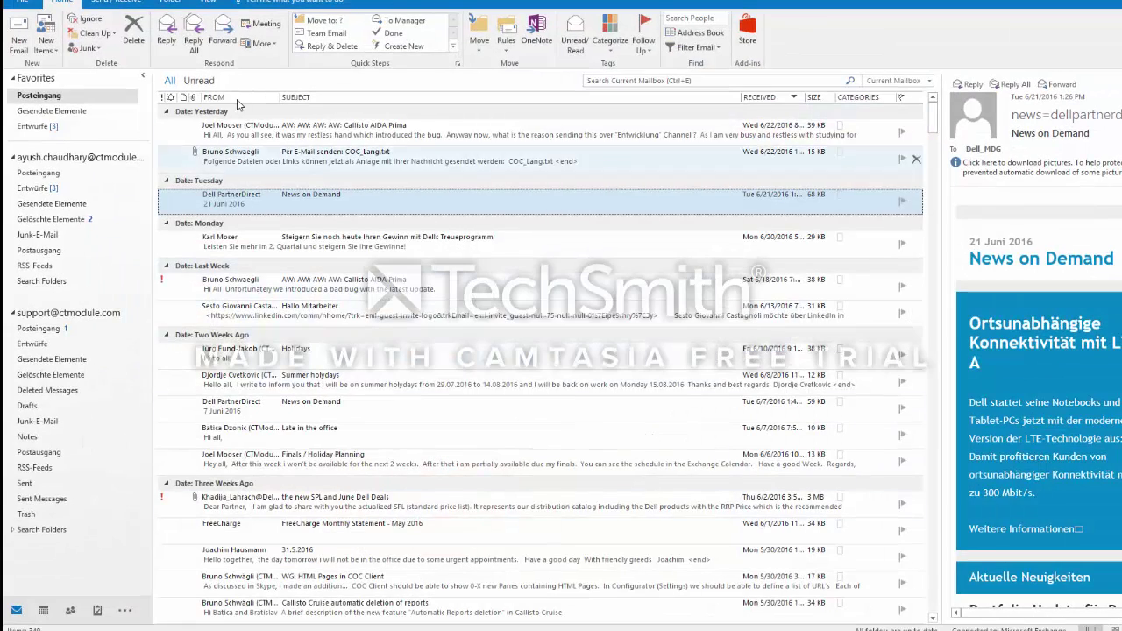
Write an internal extension in the body of a new Outlook email, direct-dial it from there and end the call
{"action": "left_click", "coordinate": [19, 41]}
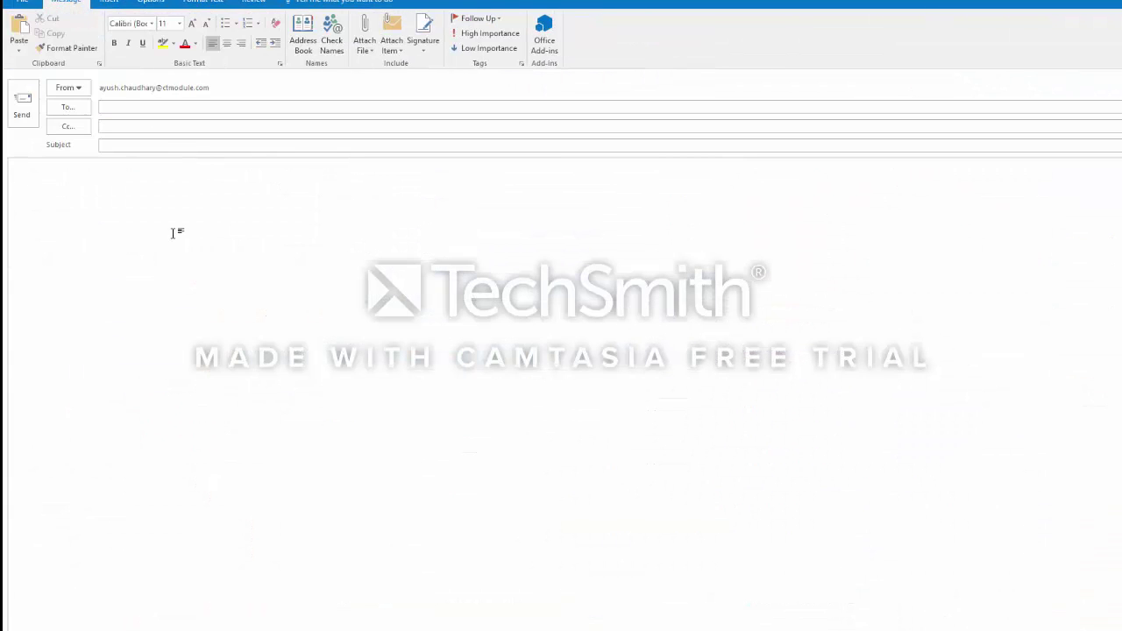
{"action": "type", "text": "1034"}
{"action": "key", "text": "ctrl+a"}
{"action": "key", "text": "F8"}
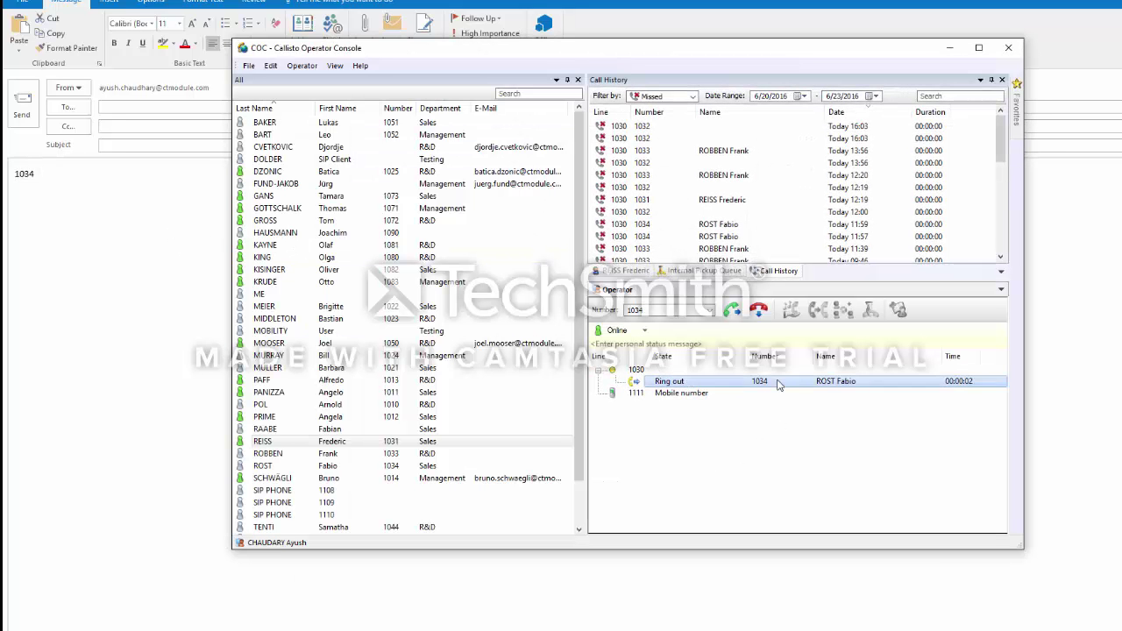
{"action": "left_click", "coordinate": [760, 311]}
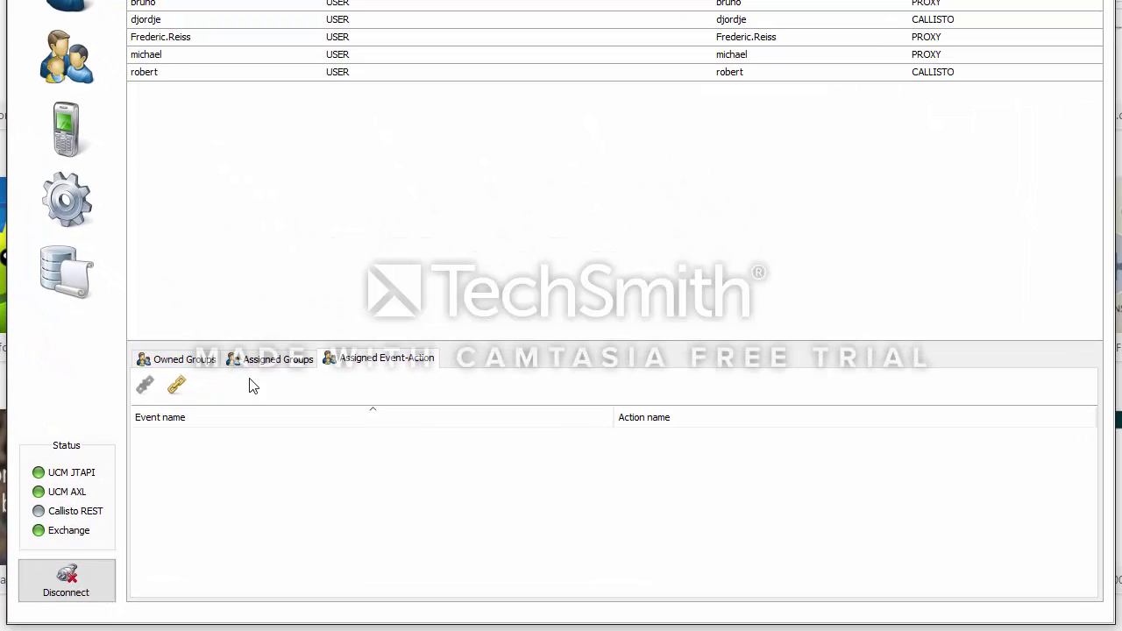
Assign the CRM Popup action to the Incoming call event on all lines for the selected client in the configurator
{"action": "left_click", "coordinate": [176, 384]}
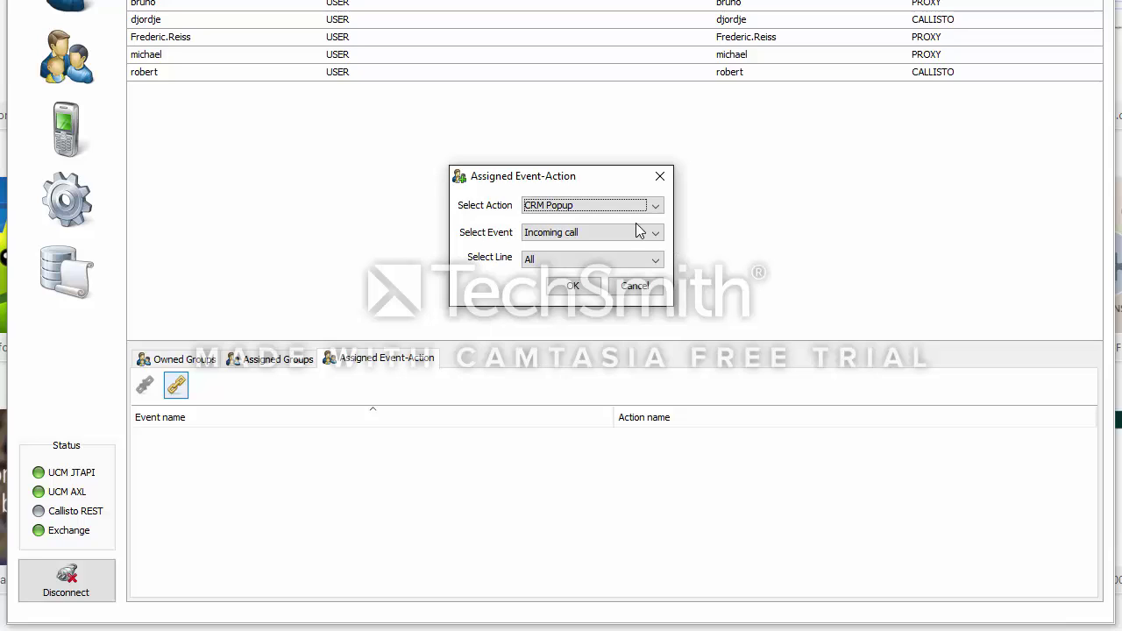
{"action": "left_click", "coordinate": [621, 231]}
{"action": "left_click", "coordinate": [623, 232]}
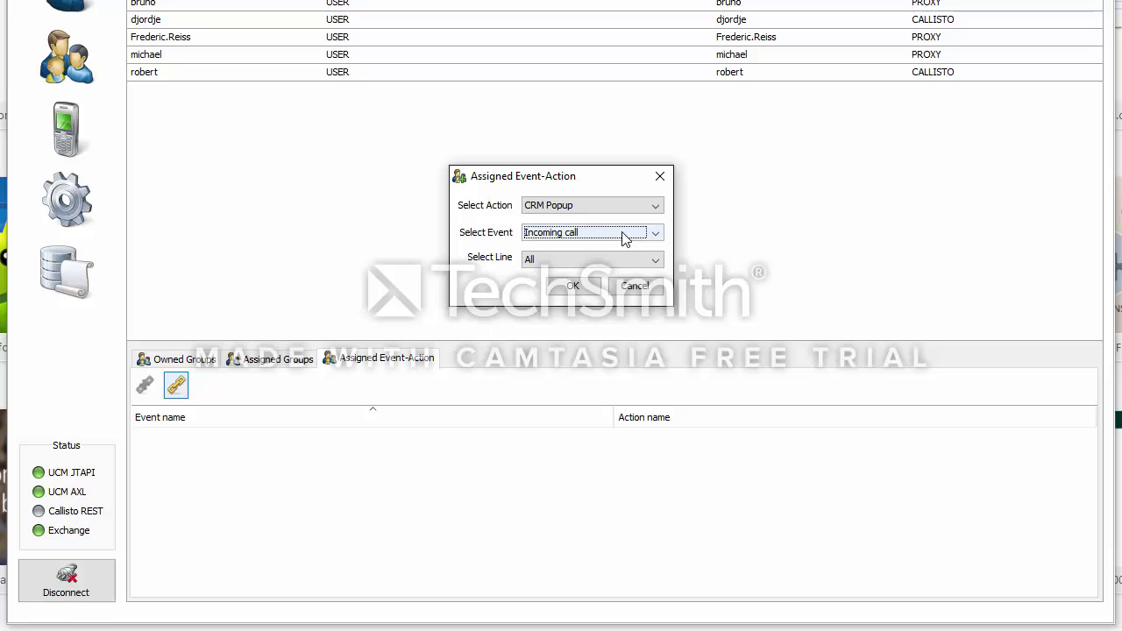
{"action": "left_click", "coordinate": [564, 288]}
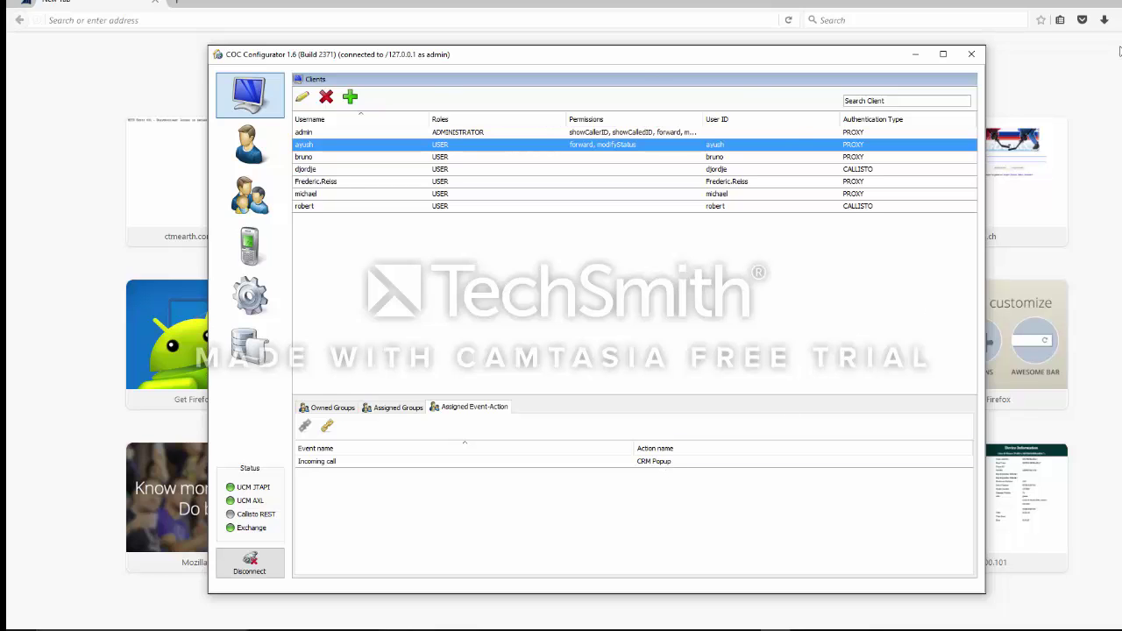
Examine the Microsoft Dynamics CRM lead record opened for the incoming call and close its browser tab
{"action": "left_click", "coordinate": [1090, 99]}
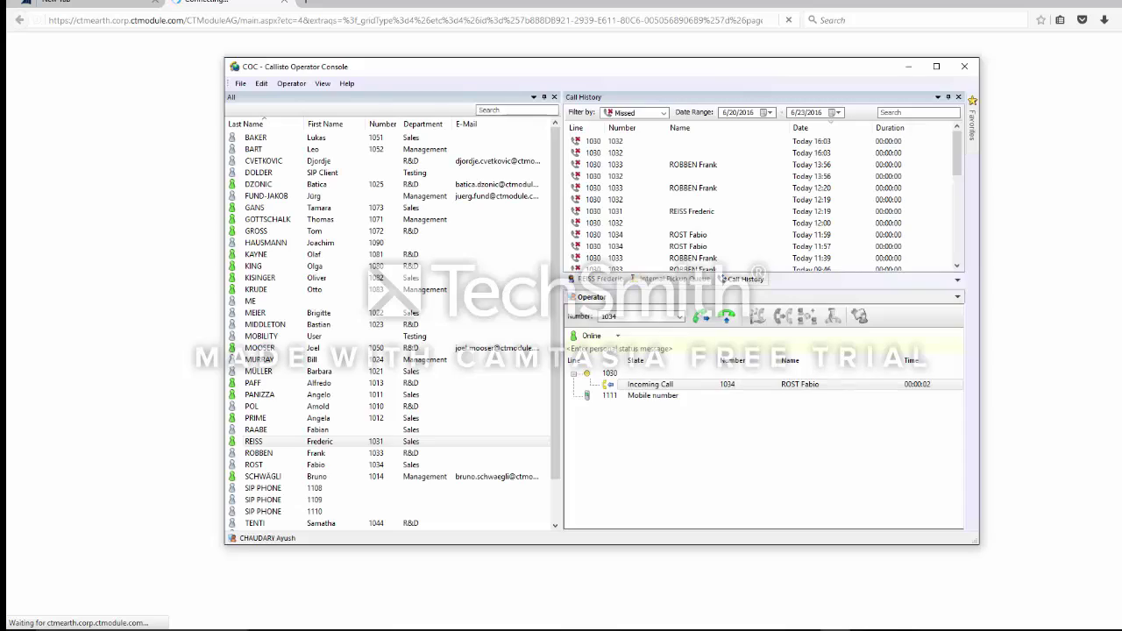
{"action": "left_click", "coordinate": [649, 388]}
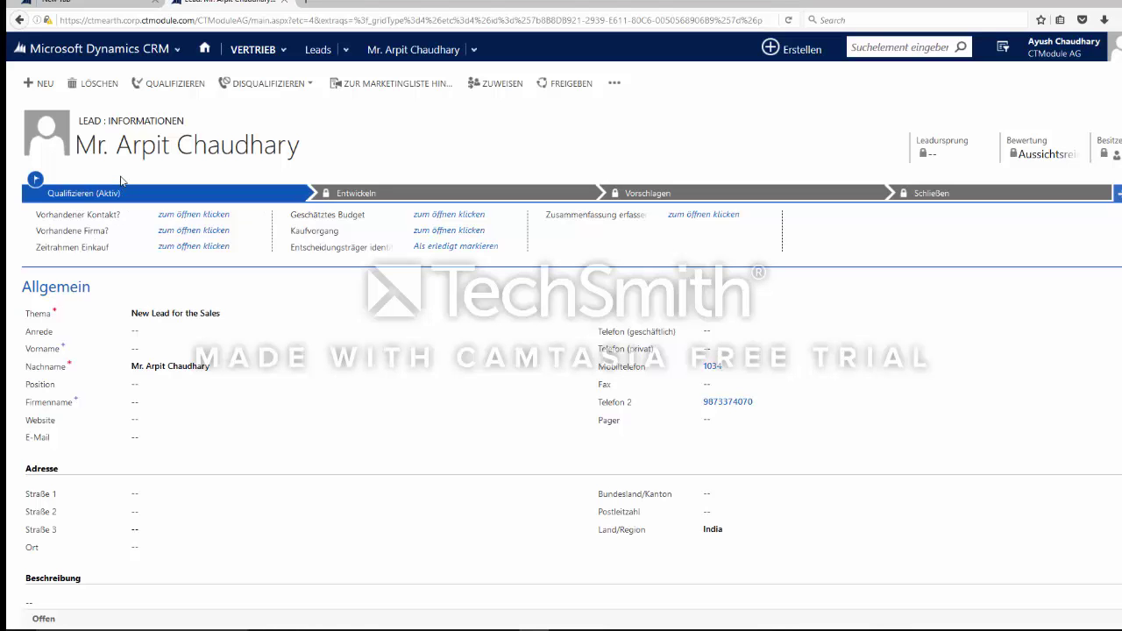
{"action": "left_click", "coordinate": [7, 242]}
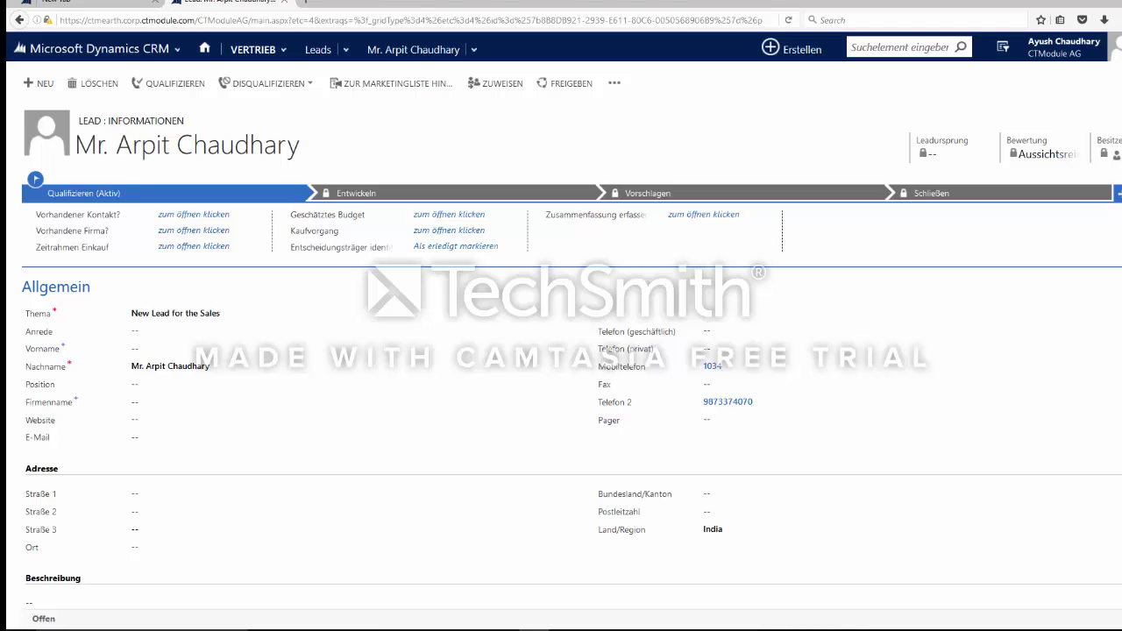
{"action": "left_click", "coordinate": [283, 3]}
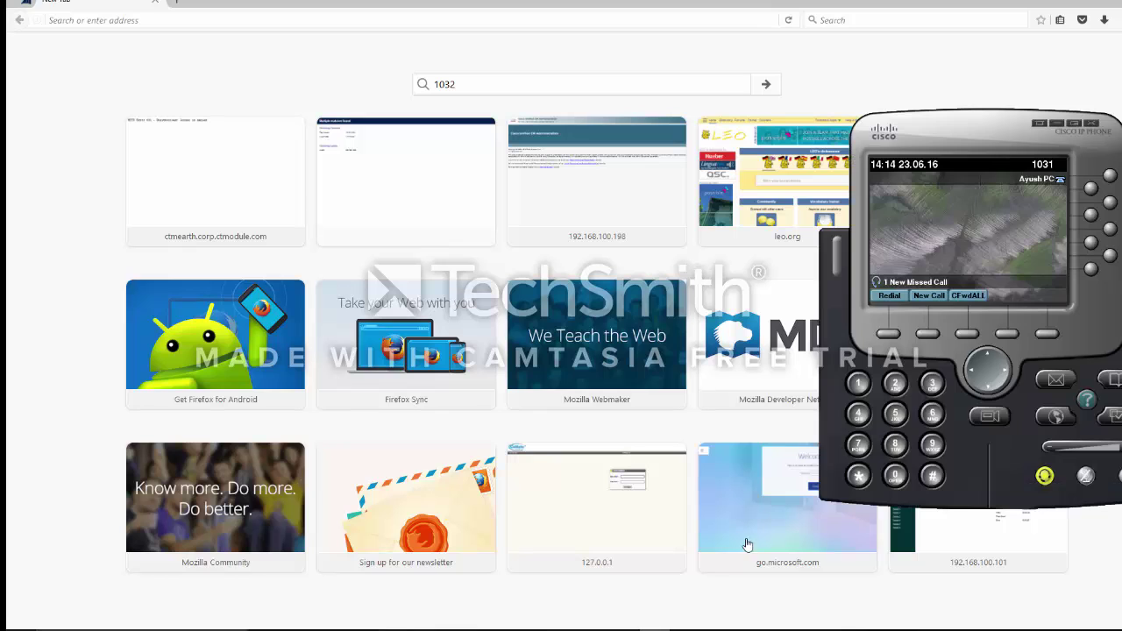
Dial the operator's line from the Cisco IP phone and bring up the new CRM lead form in the browser
{"action": "left_click", "coordinate": [858, 383]}
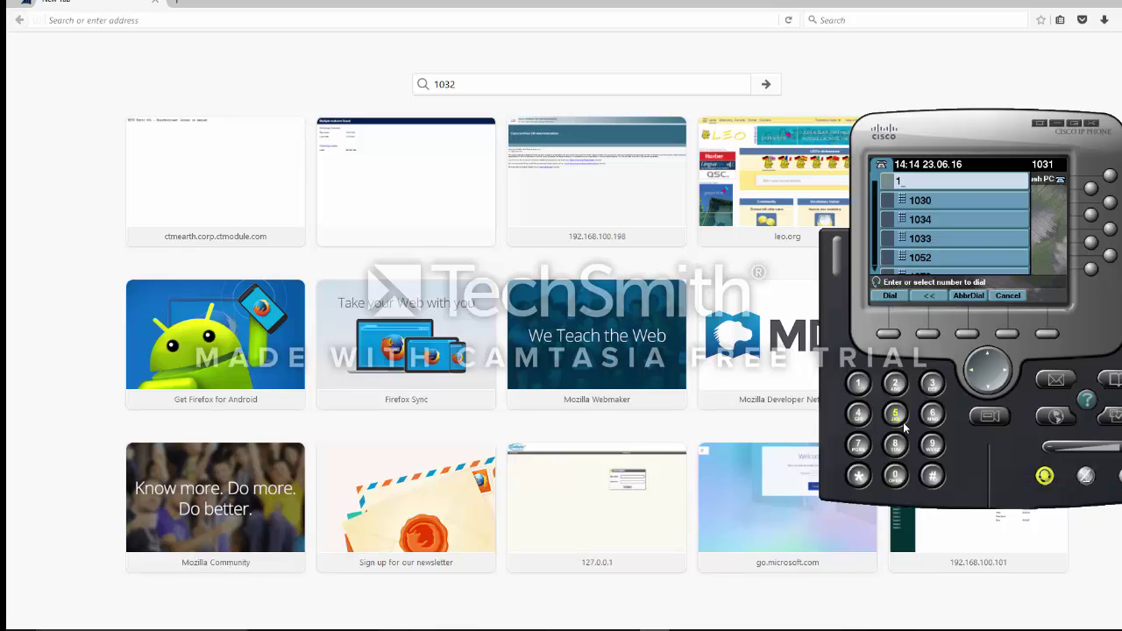
{"action": "left_click", "coordinate": [937, 199]}
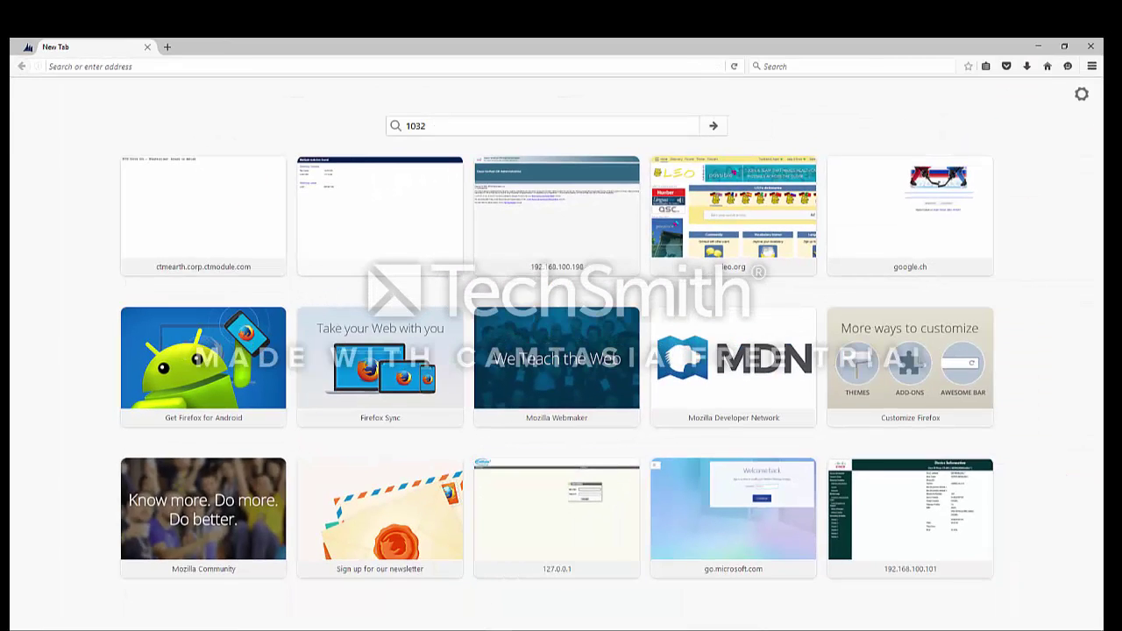
{"action": "left_click", "coordinate": [778, 629]}
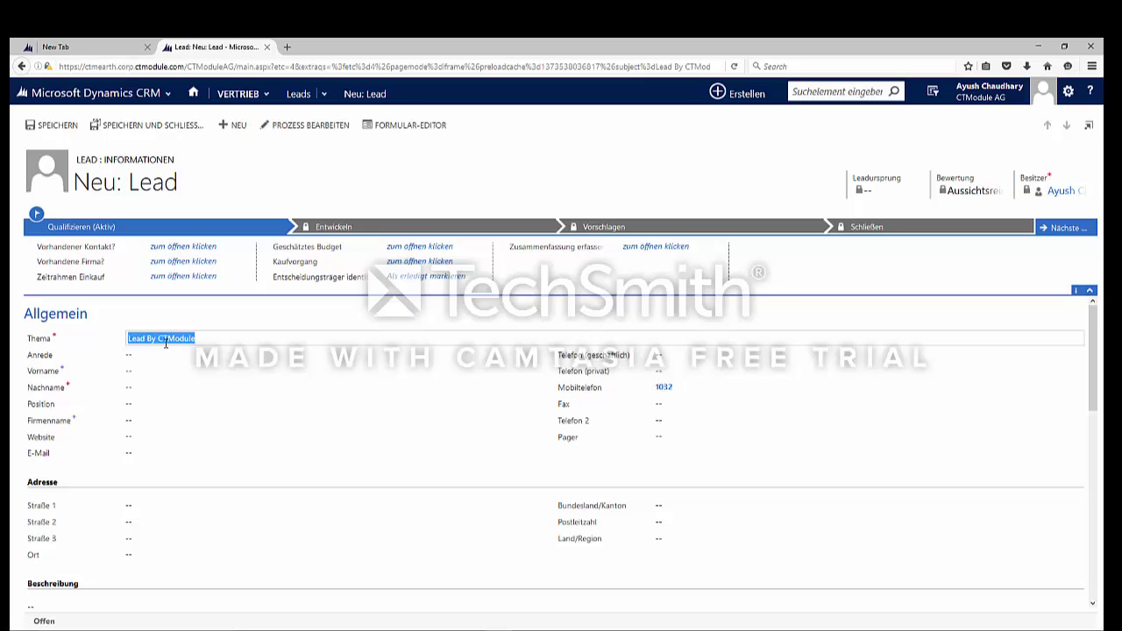
Examine the prefilled Thema and Mobiltelefon fields and the empty Nachname field of the new lead, and close its browser tab
{"action": "left_click", "coordinate": [210, 341]}
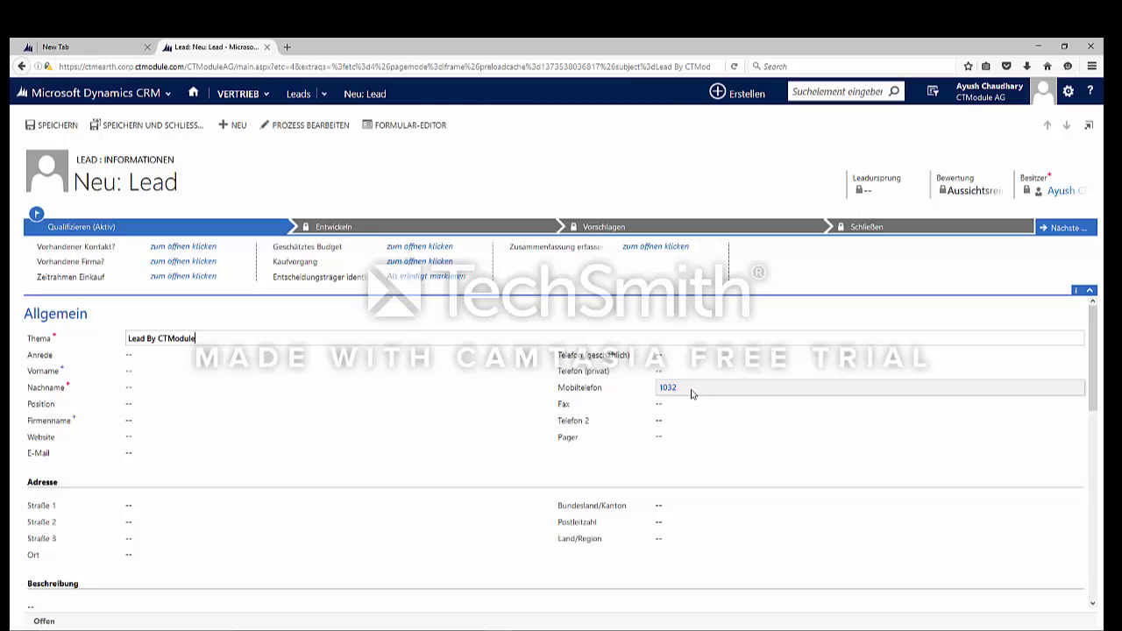
{"action": "left_click", "coordinate": [145, 384]}
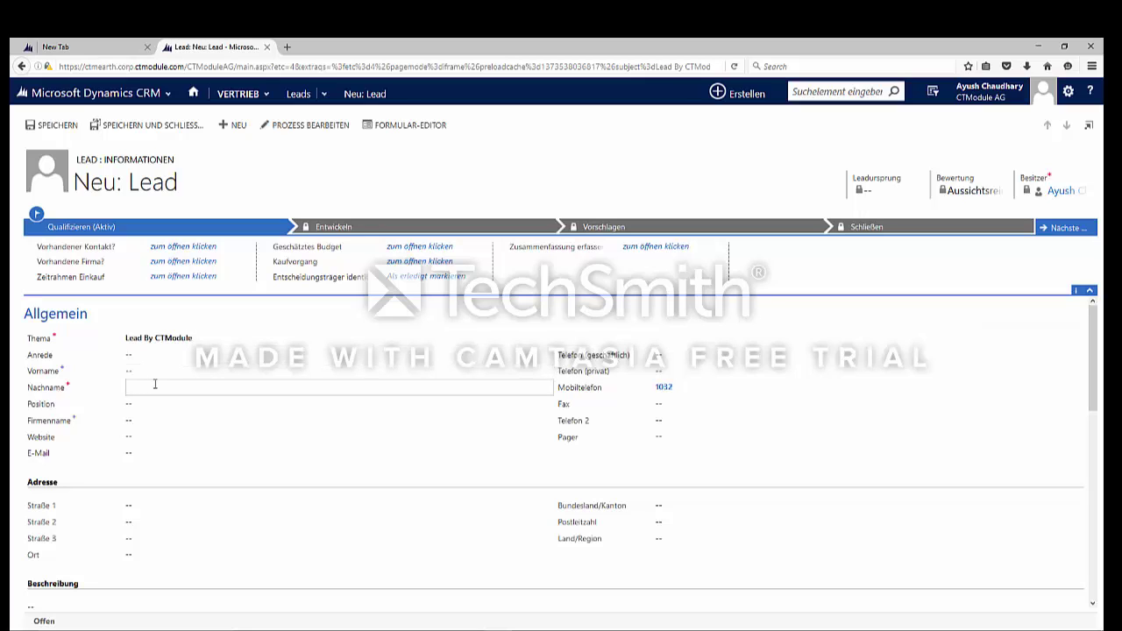
{"action": "left_click", "coordinate": [267, 46]}
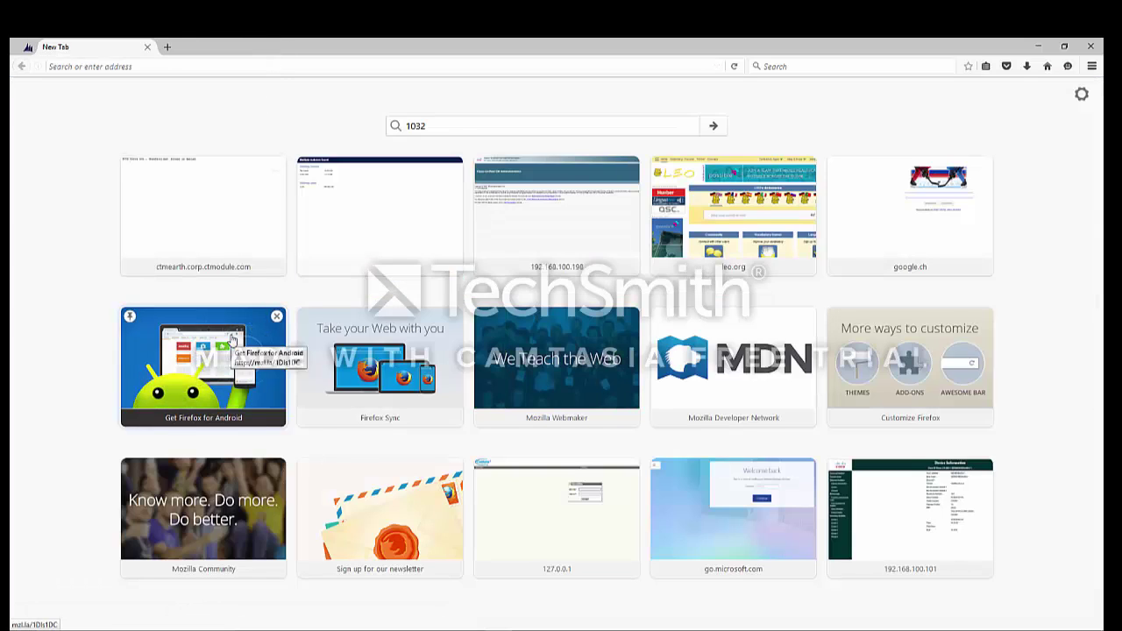
Switch to the Callisto Operator Console, minimize it to review the caller's multiple matches page in the browser, and close that page
{"action": "key", "text": "alt+Tab"}
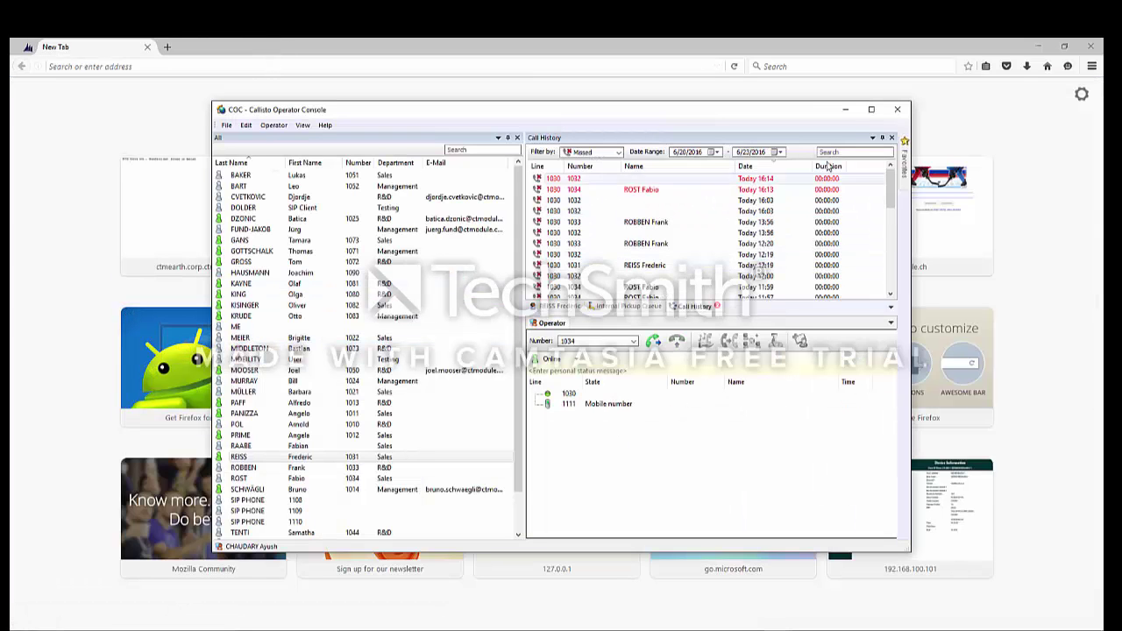
{"action": "left_click", "coordinate": [844, 111]}
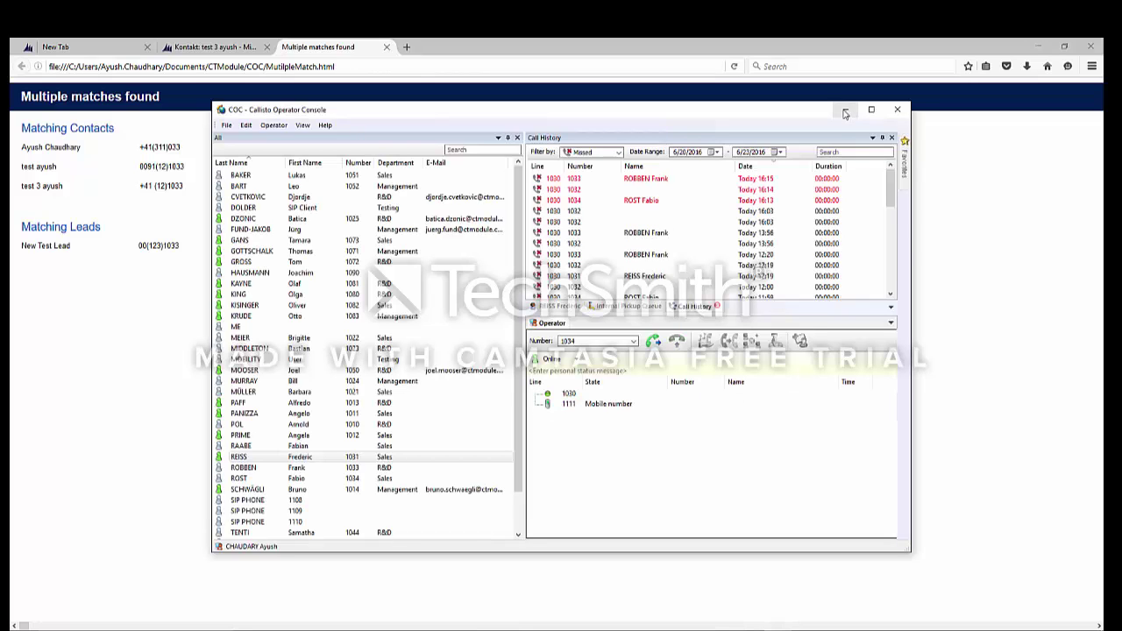
{"action": "left_click", "coordinate": [844, 114]}
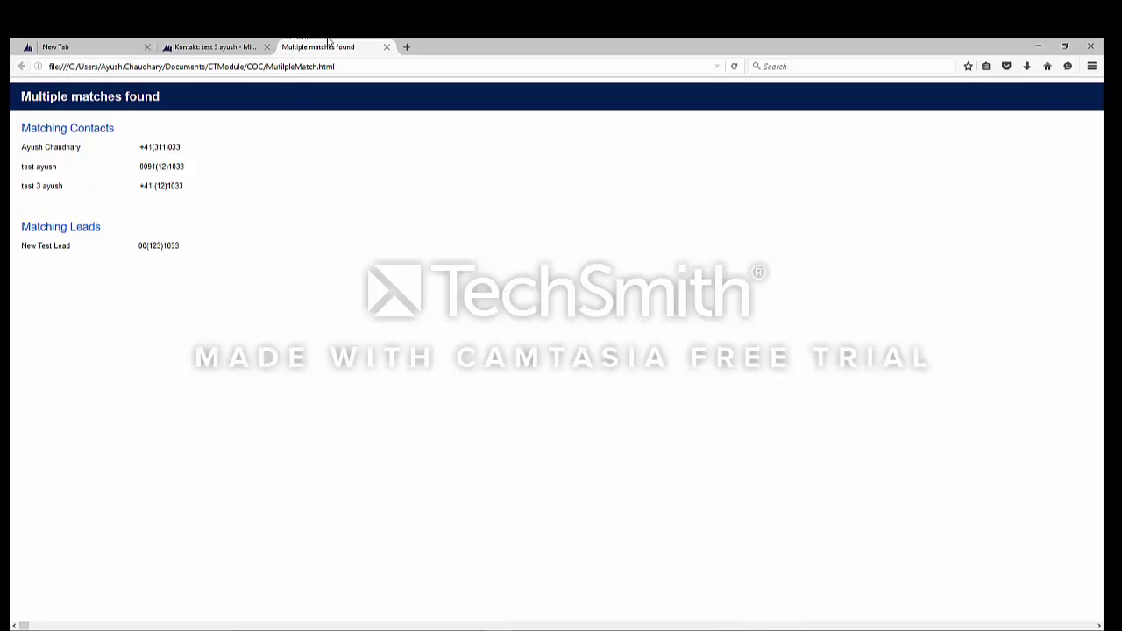
{"action": "left_click", "coordinate": [387, 47]}
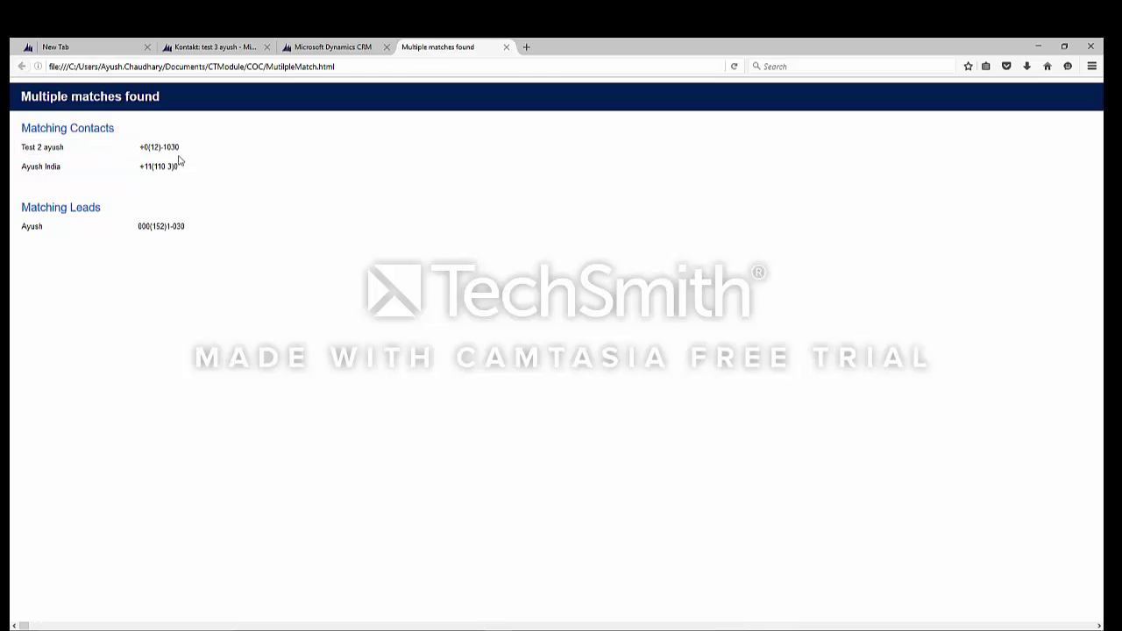
Review the multiple matches page for the next call and close the surplus browser tabs beside it
{"action": "left_click", "coordinate": [179, 162]}
{"action": "left_click", "coordinate": [506, 46]}
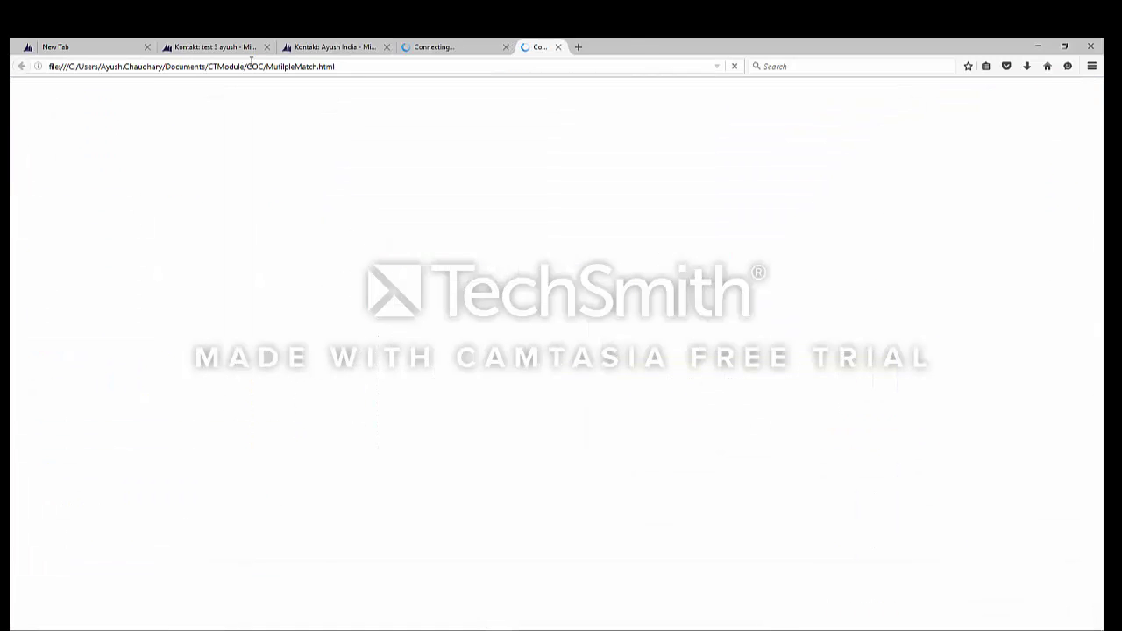
{"action": "left_click", "coordinate": [508, 48]}
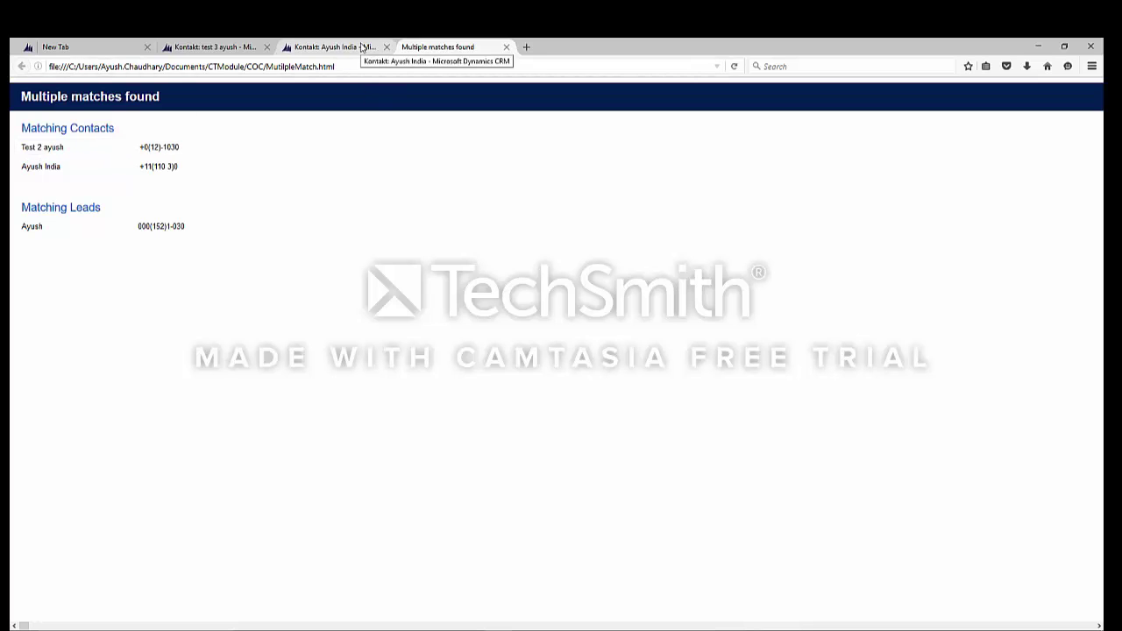
Open both matching contacts and the matching lead one by one, closing each record's tab, and return to the Callisto Operator Console
{"action": "left_click", "coordinate": [97, 150]}
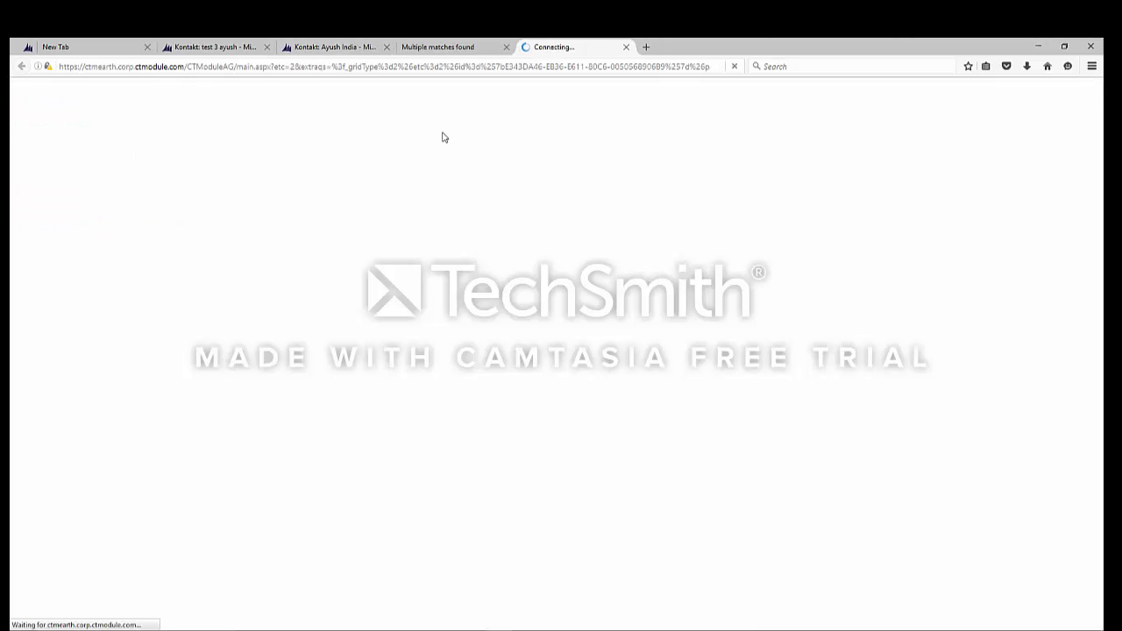
{"action": "left_click", "coordinate": [627, 47]}
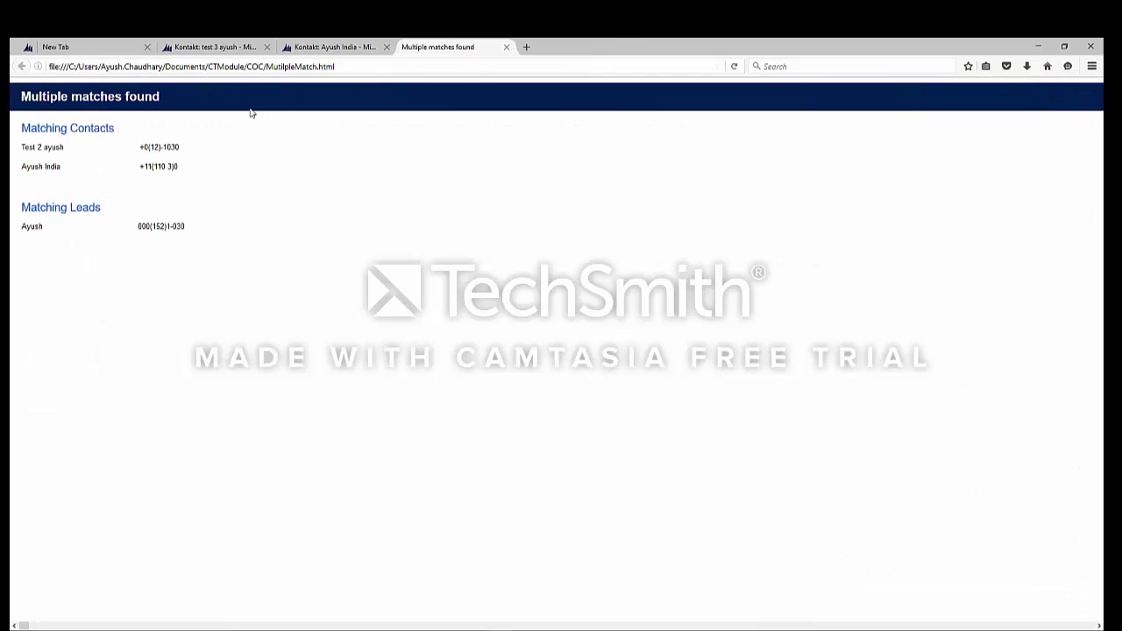
{"action": "left_click", "coordinate": [93, 168]}
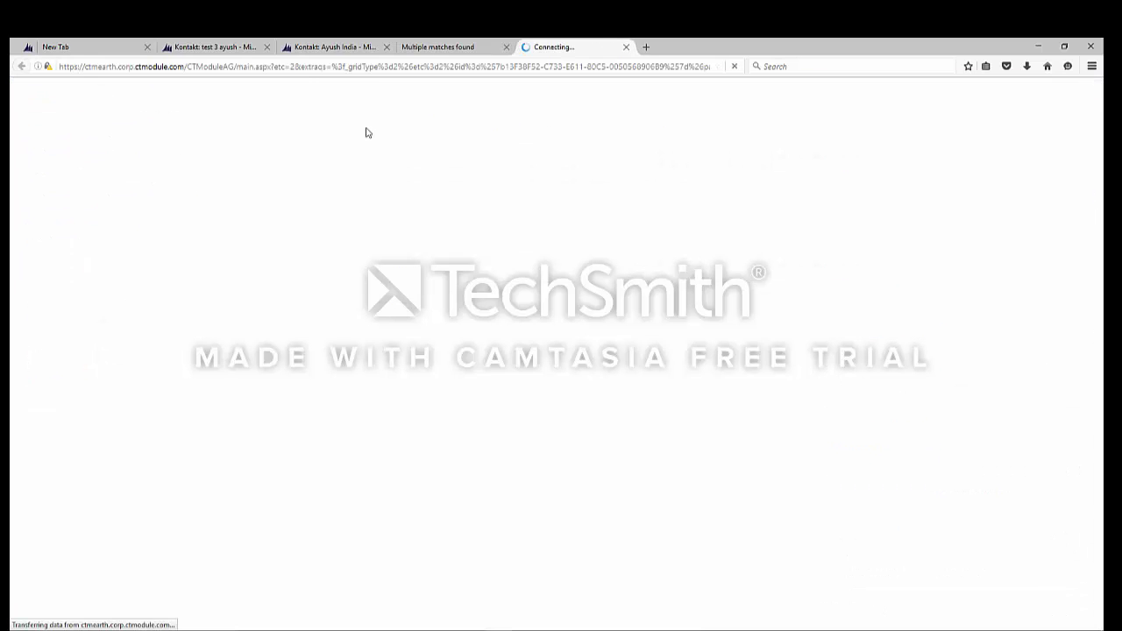
{"action": "left_click", "coordinate": [626, 46]}
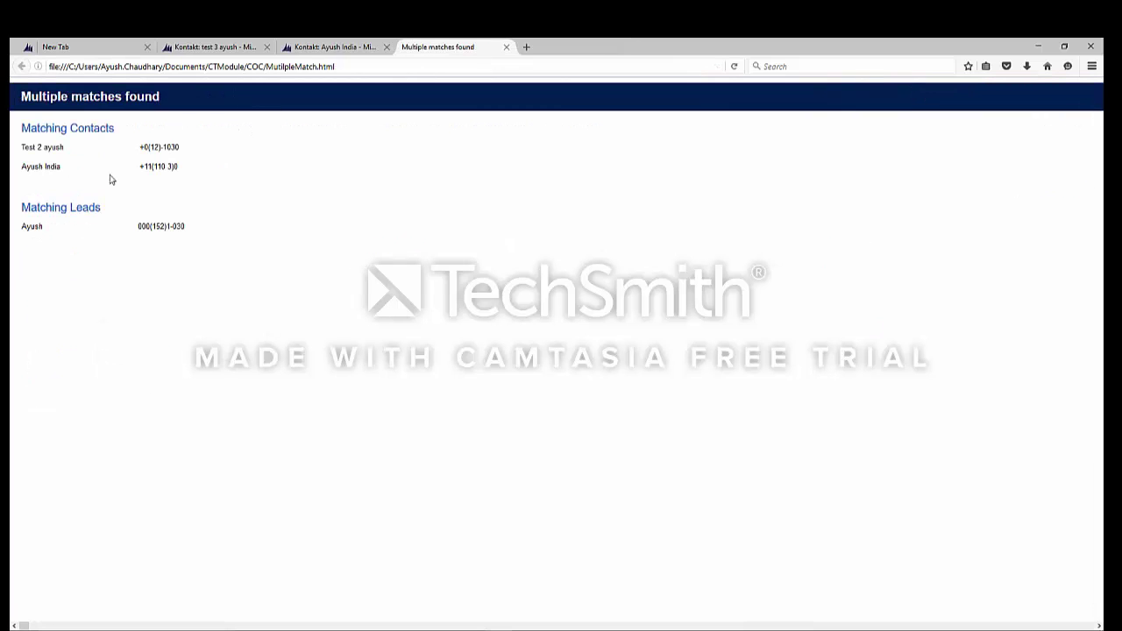
{"action": "left_click", "coordinate": [94, 230]}
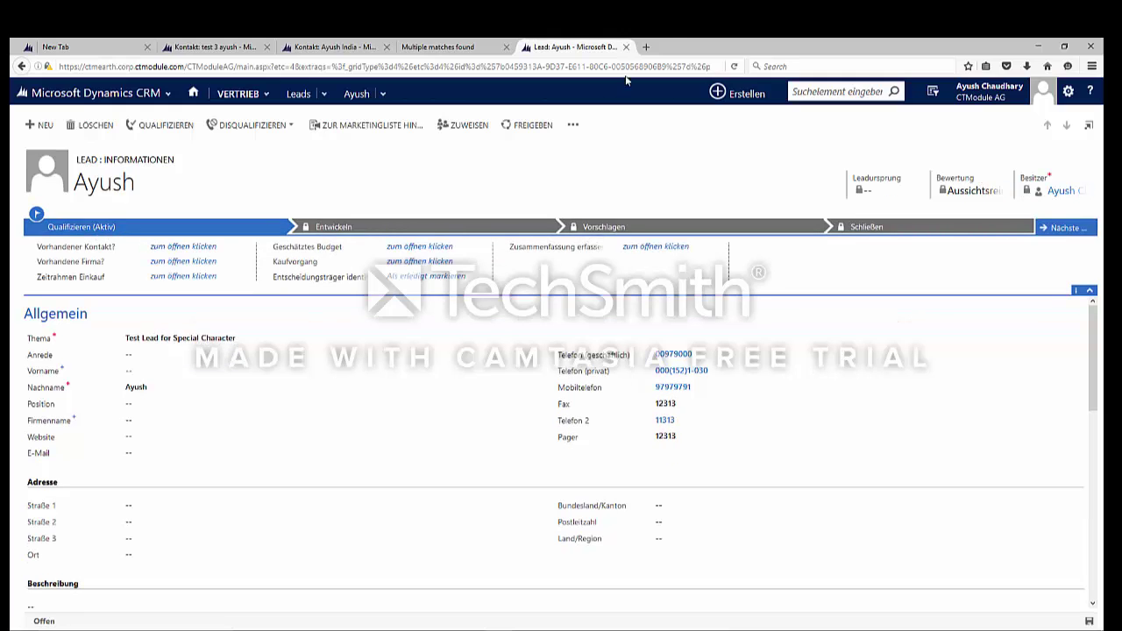
{"action": "left_click", "coordinate": [625, 47]}
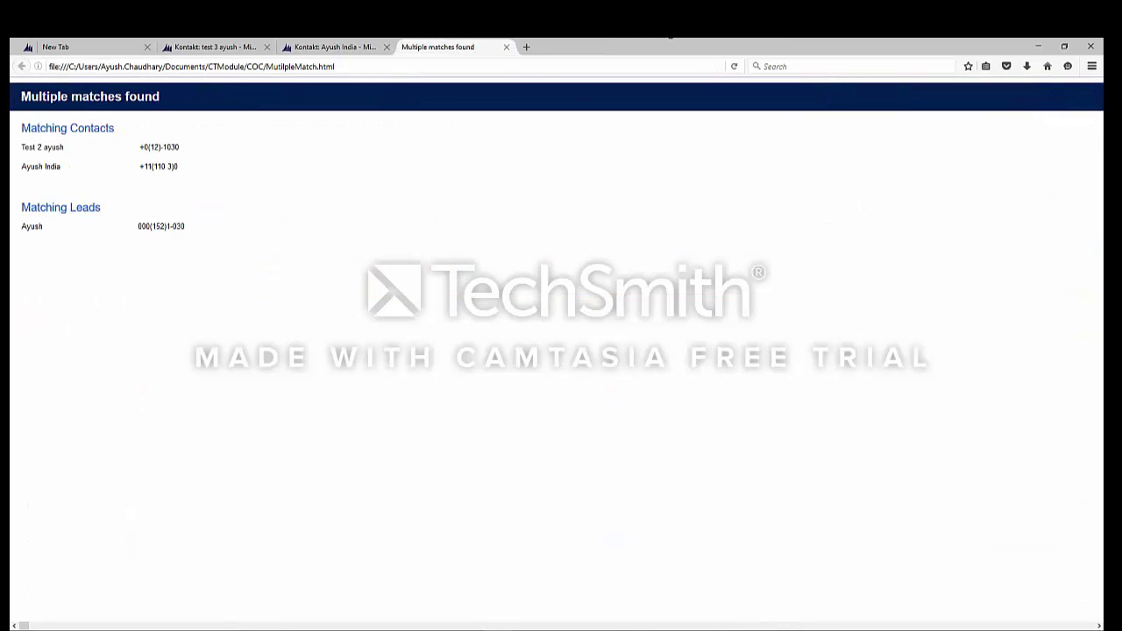
{"action": "key", "text": "alt+Tab"}
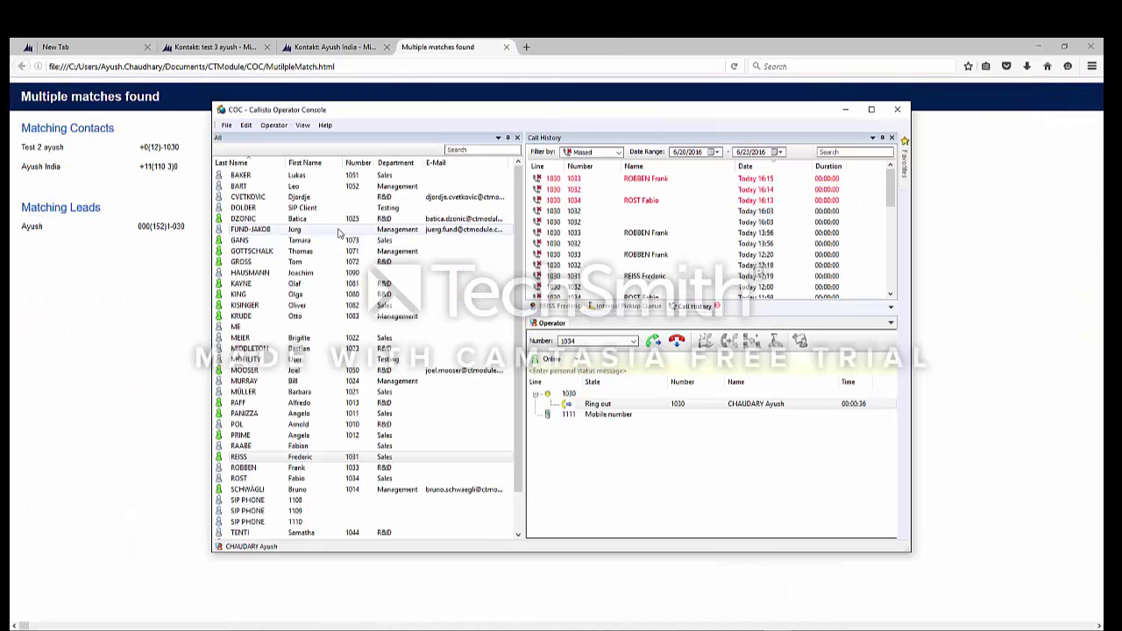